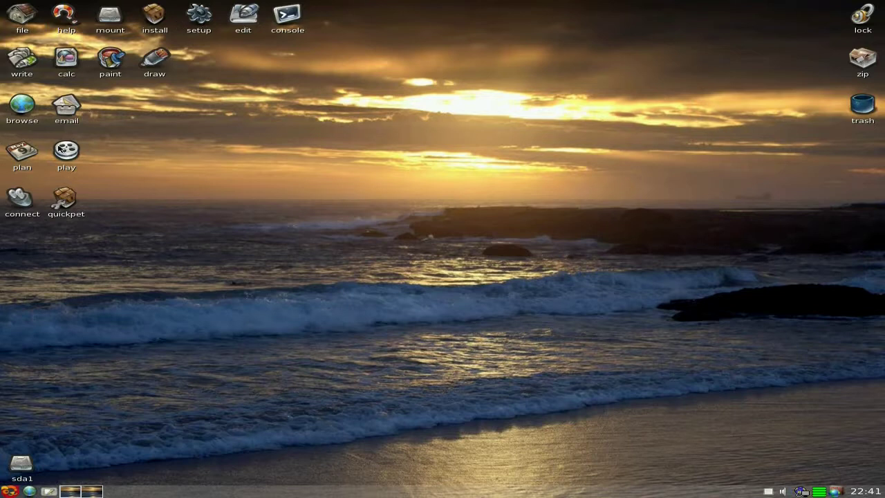
# Launch Quickpet and browse its Internet Pets, Useful Pets and Sfs Get categories.
pyautogui.click(66, 199)
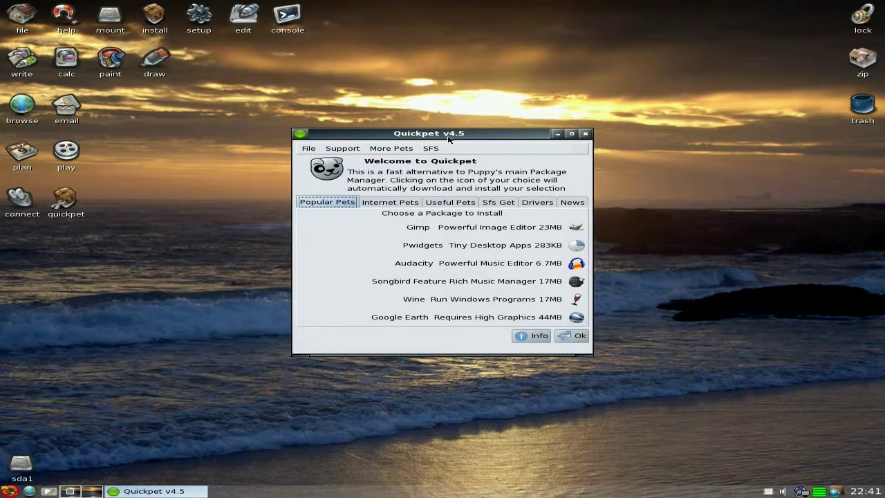
pyautogui.click(409, 203)
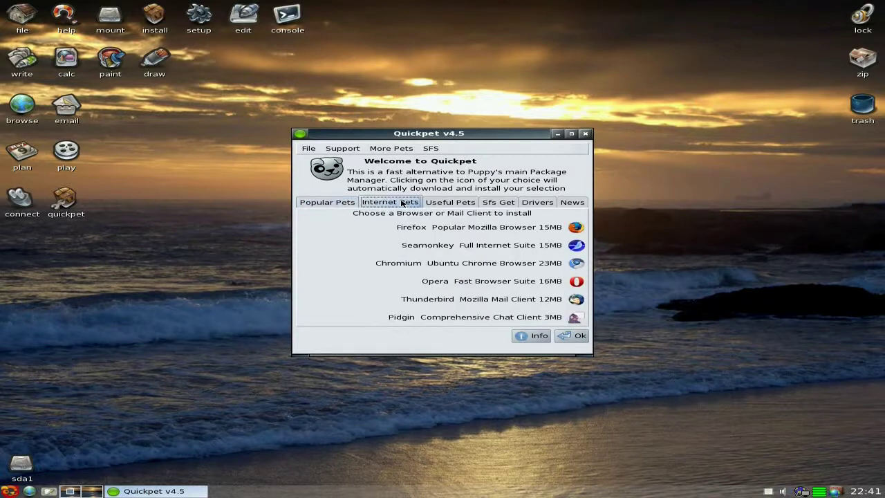
pyautogui.click(443, 202)
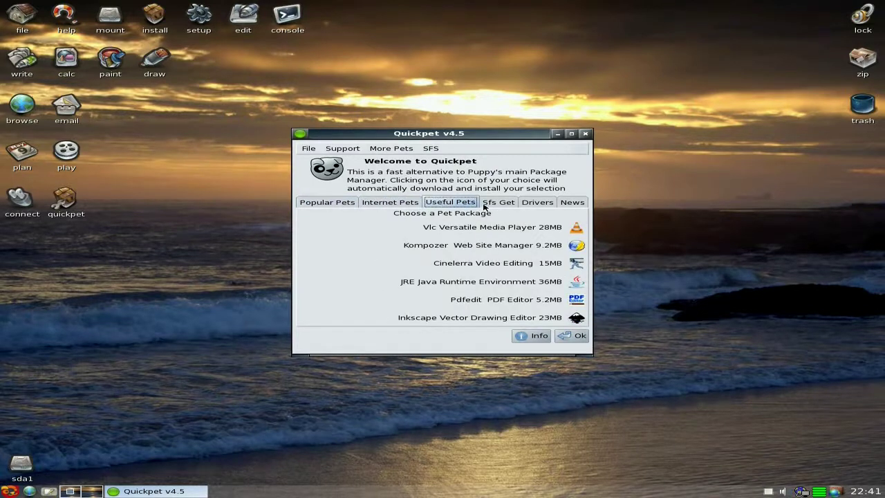
pyautogui.click(490, 204)
pyautogui.scroll(-3, 423, 287)
pyautogui.scroll(-3, 424, 286)
pyautogui.scroll(-7, 423, 286)
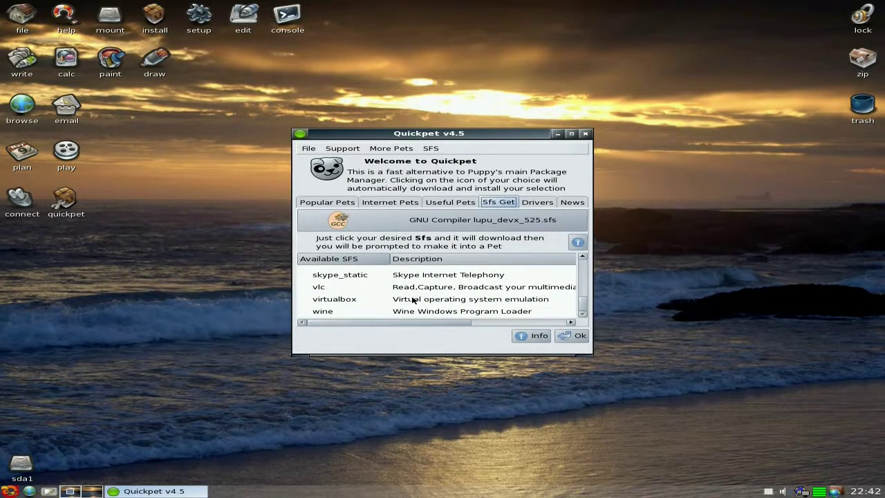
# View the Drivers and News sections and open the Lucid Puppy News web page.
pyautogui.click(534, 203)
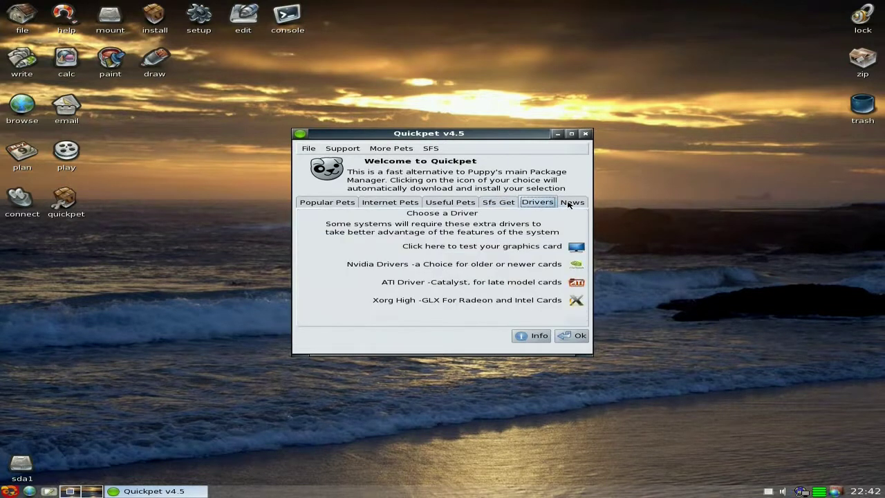
pyautogui.click(570, 203)
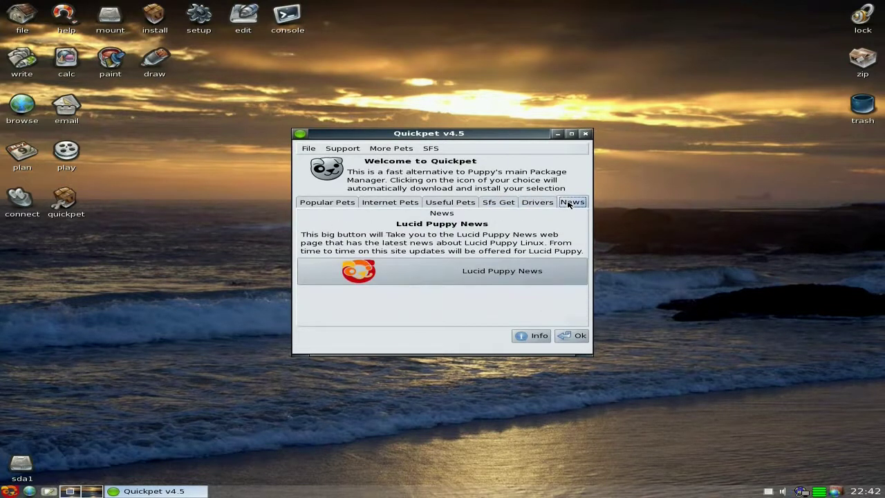
pyautogui.click(449, 269)
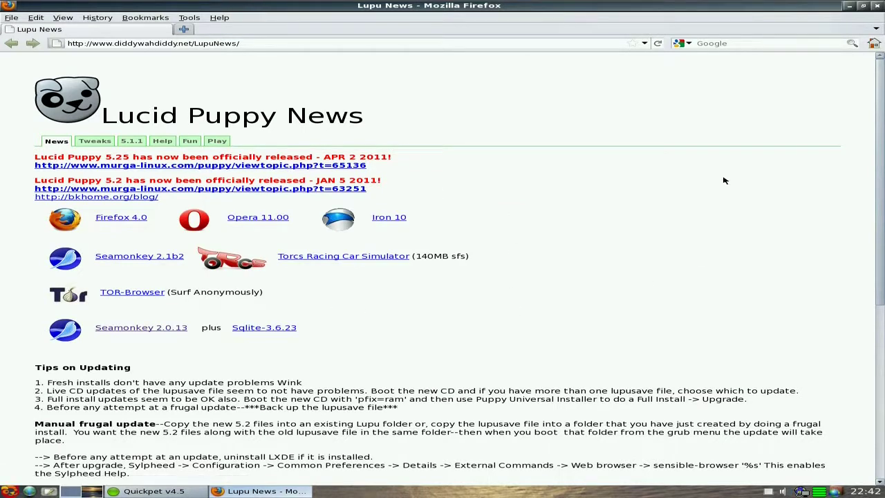
# Close Firefox after looking over the Lupu News page.
pyautogui.click(876, 5)
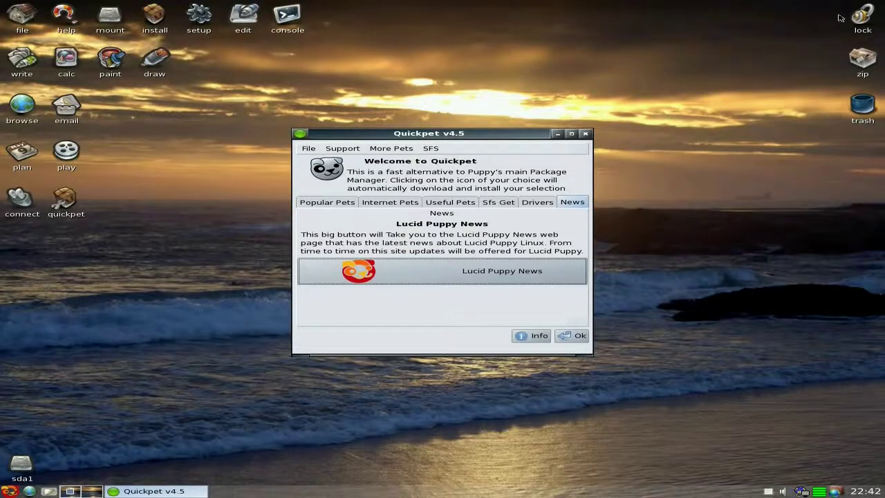
# Close Quickpet and launch the Puppy Package Manager from the install icon.
pyautogui.click(568, 338)
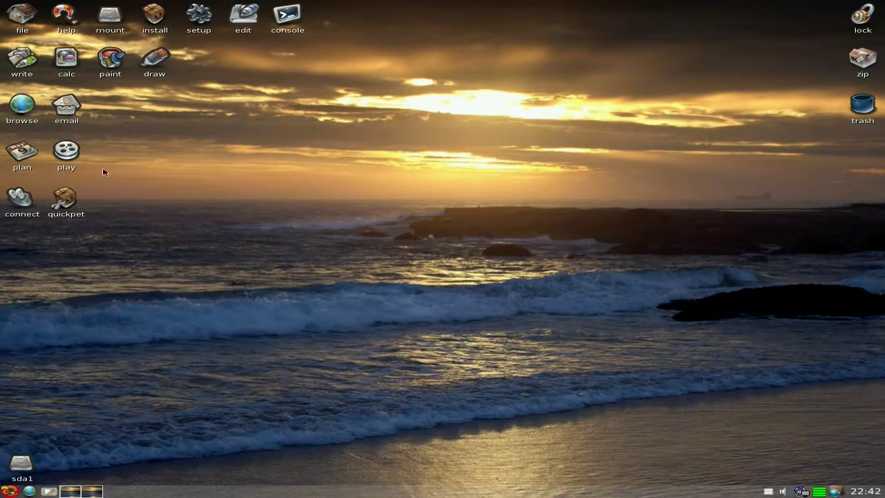
pyautogui.click(154, 27)
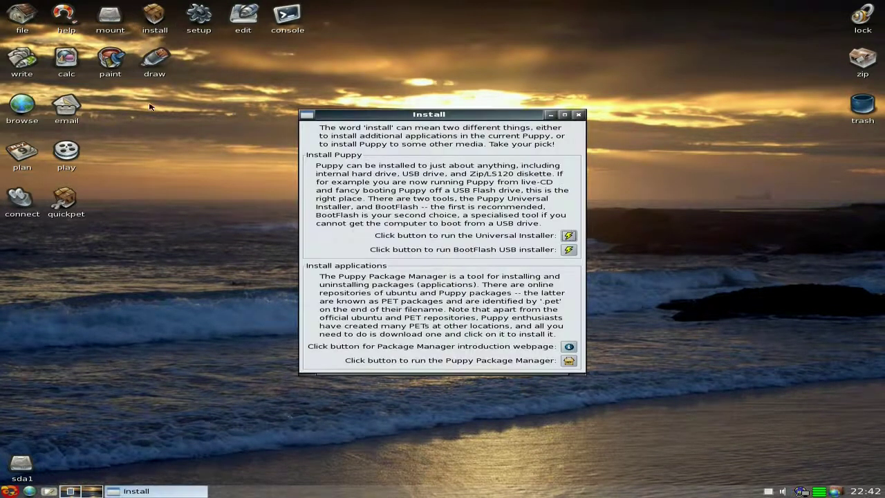
pyautogui.click(567, 361)
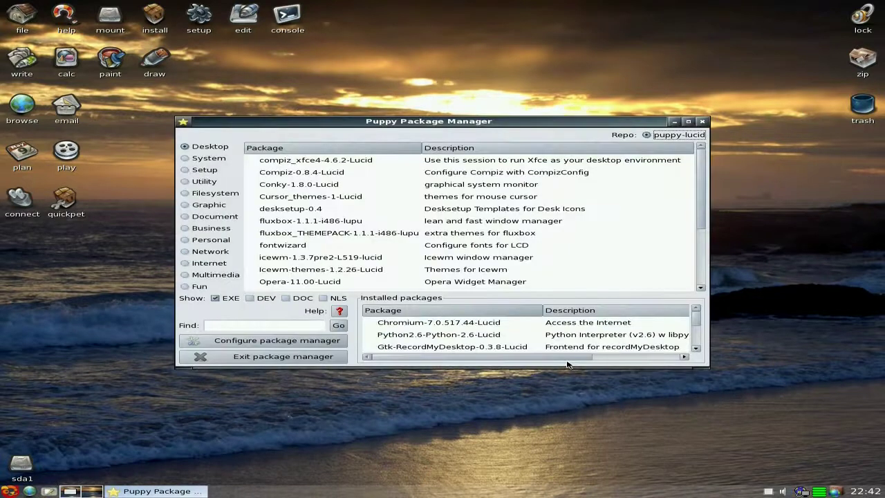
# Review installed packages such as TOR-Browser and Openshot, then exit the package manager.
pyautogui.scroll(-3, 501, 336)
pyautogui.scroll(-10, 501, 337)
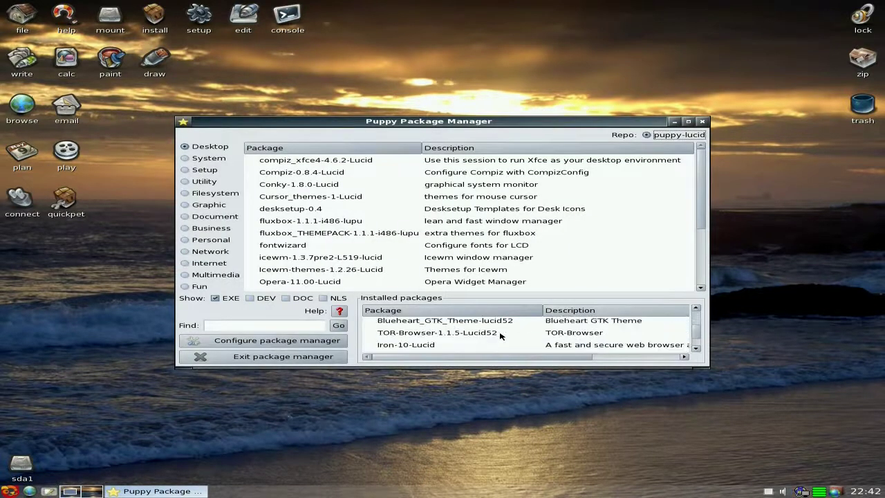
pyautogui.scroll(3, 496, 338)
pyautogui.scroll(3, 496, 338)
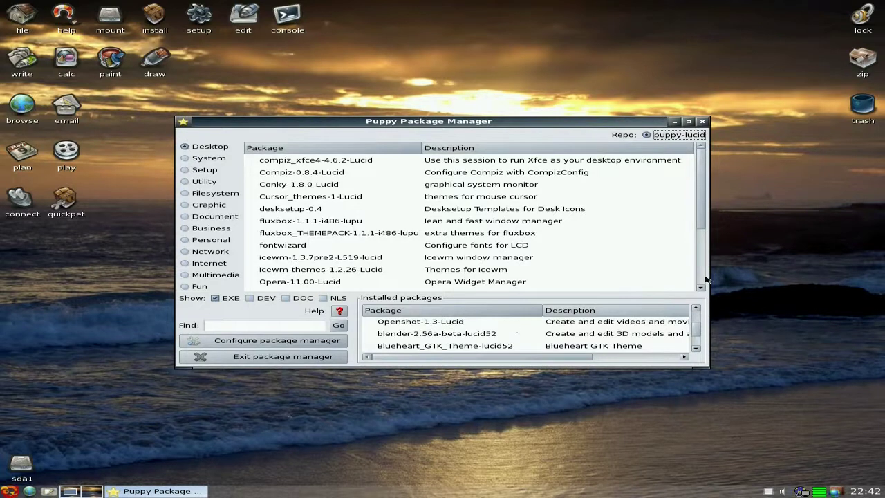
pyautogui.click(703, 122)
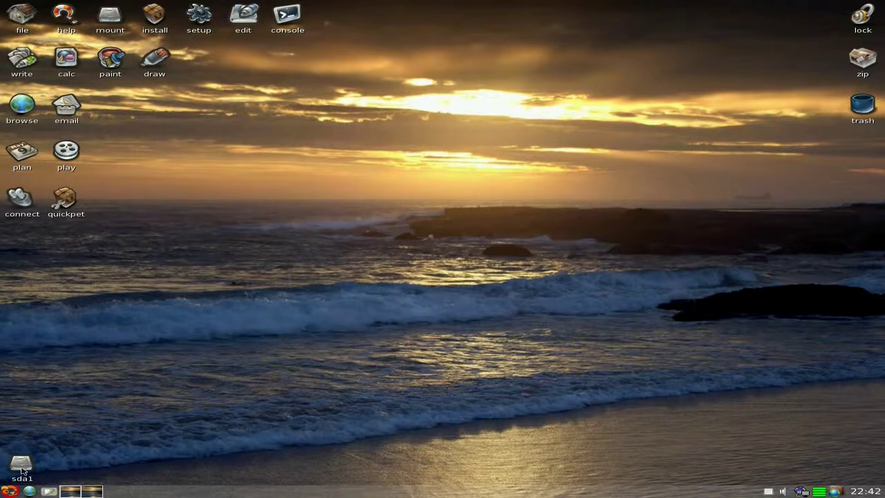
# Launch OpenShot from the Multimedia menu and start a New Animated Title.
pyautogui.click(10, 491)
pyautogui.moveTo(49, 433)
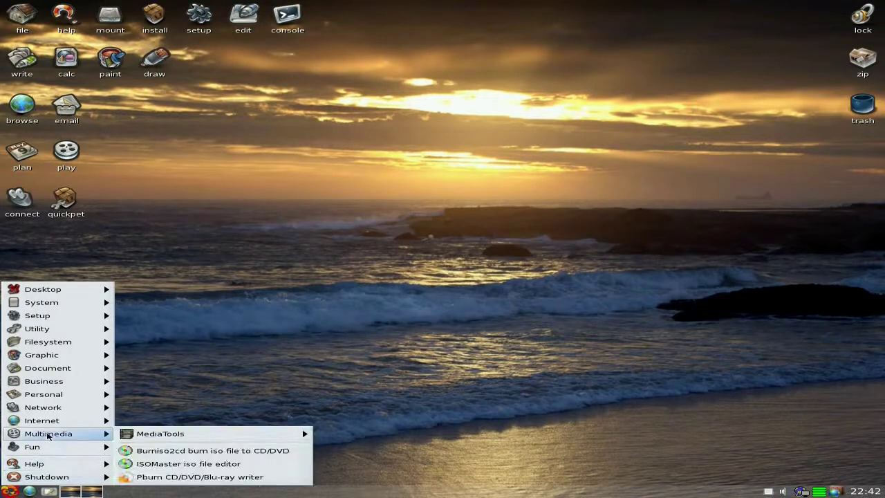
pyautogui.moveTo(150, 435)
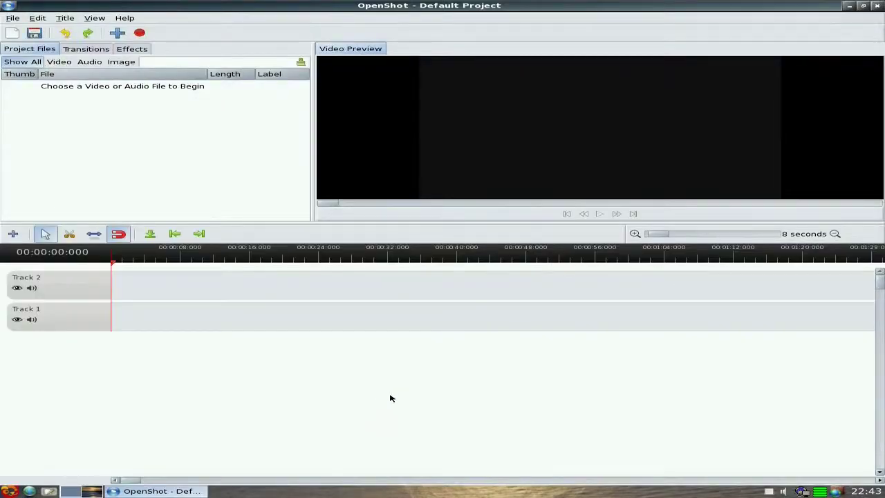
pyautogui.click(65, 19)
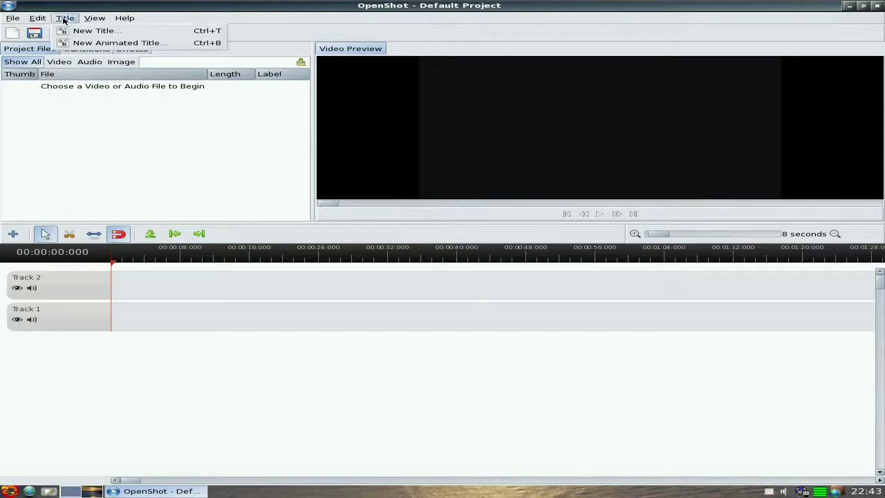
pyautogui.click(86, 43)
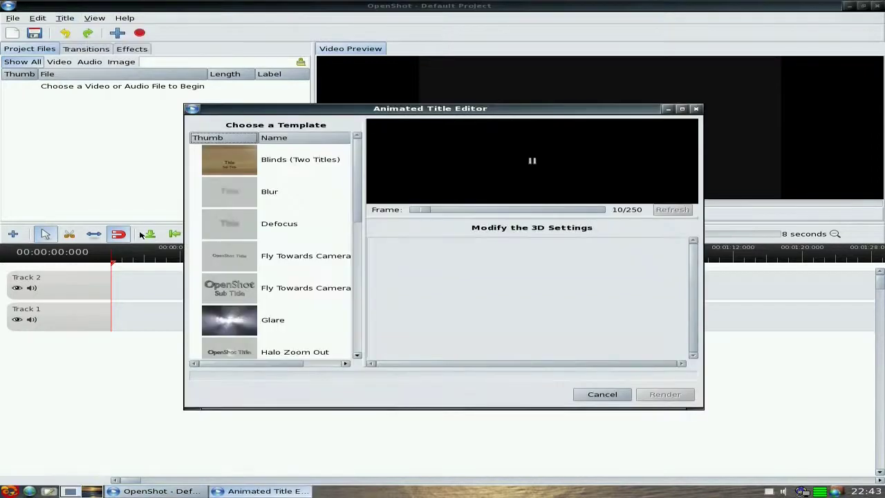
# Preview the Blur, Fly Towards Camera, Lens Flare, Neon Curves, Slide Left to Right and Zoom to Clipboard templates.
pyautogui.click(243, 192)
pyautogui.click(237, 256)
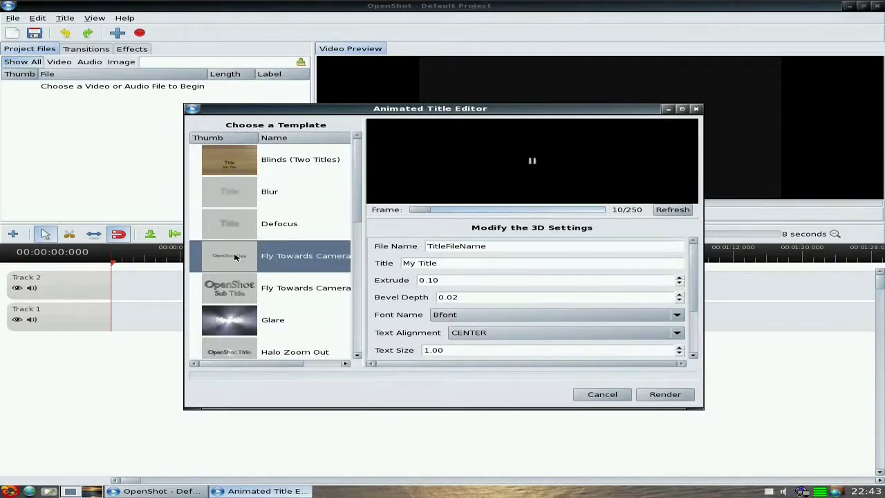
pyautogui.scroll(-1, 298, 274)
pyautogui.scroll(-3, 297, 274)
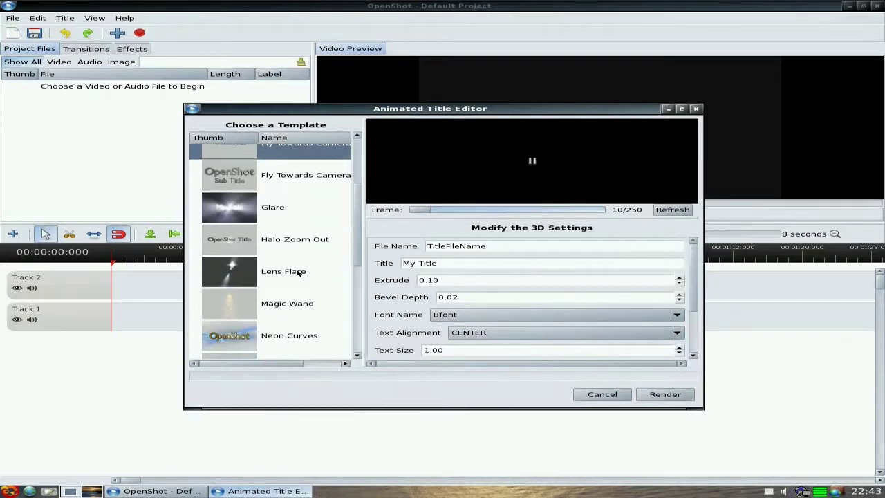
pyautogui.click(234, 278)
pyautogui.scroll(-3, 329, 296)
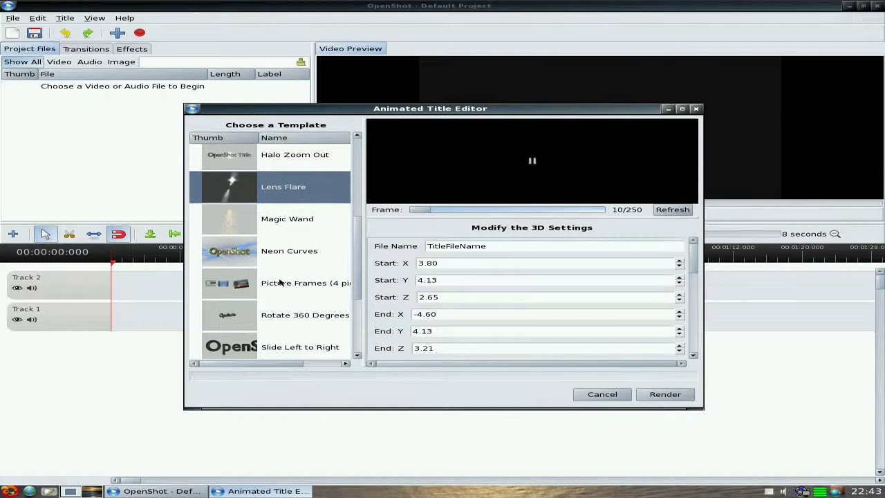
pyautogui.click(236, 257)
pyautogui.scroll(-1, 336, 280)
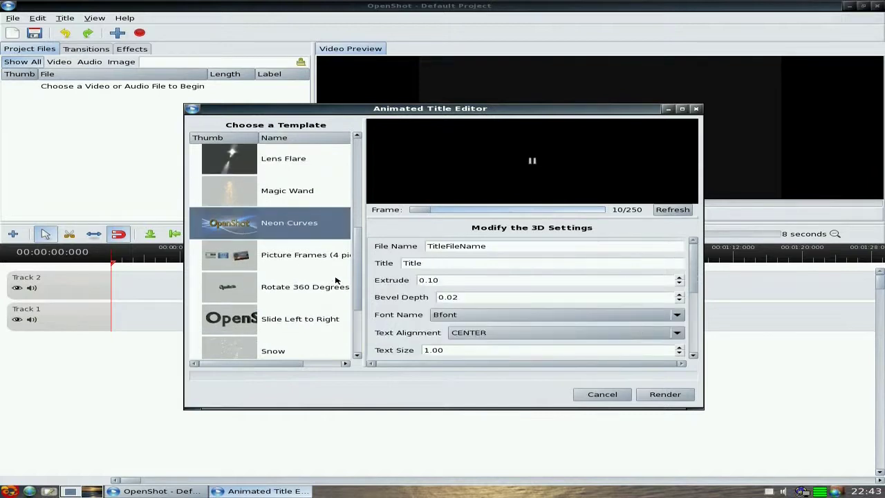
pyautogui.scroll(-2, 336, 280)
pyautogui.click(242, 269)
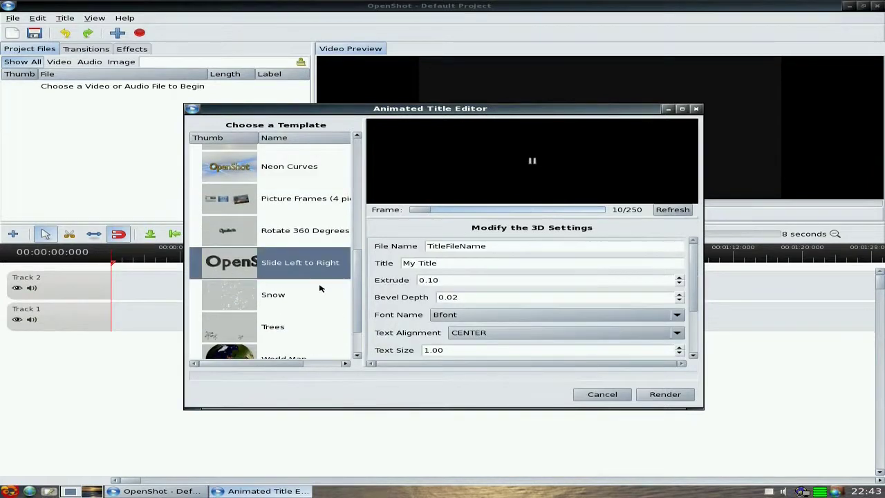
pyautogui.scroll(-2, 322, 289)
pyautogui.click(223, 343)
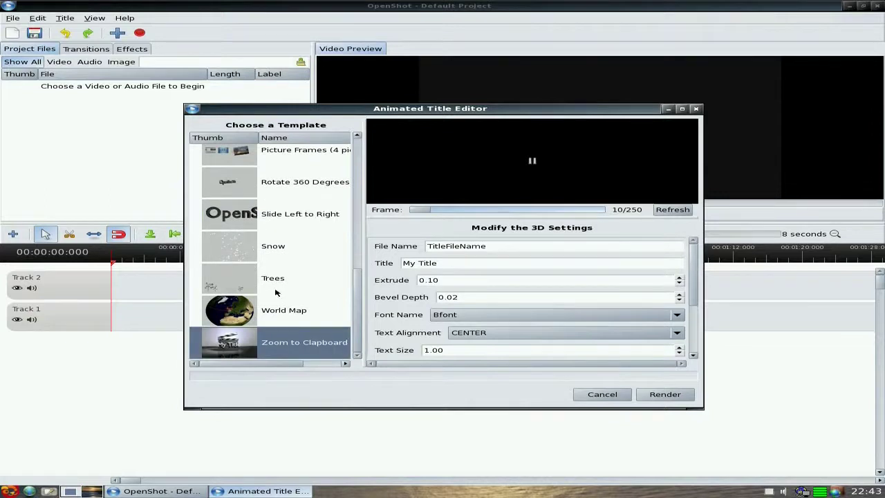
# Discard the animated title and close OpenShot without saving the Default Project.
pyautogui.click(600, 394)
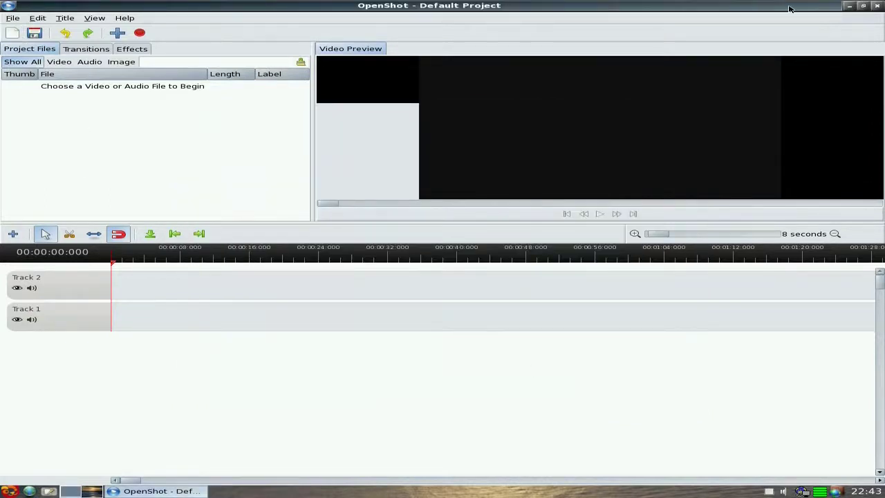
pyautogui.click(876, 7)
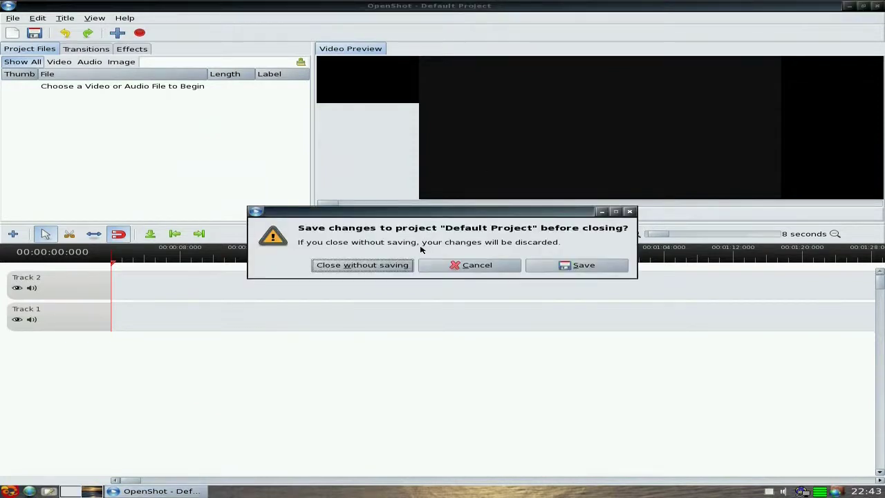
pyautogui.click(395, 268)
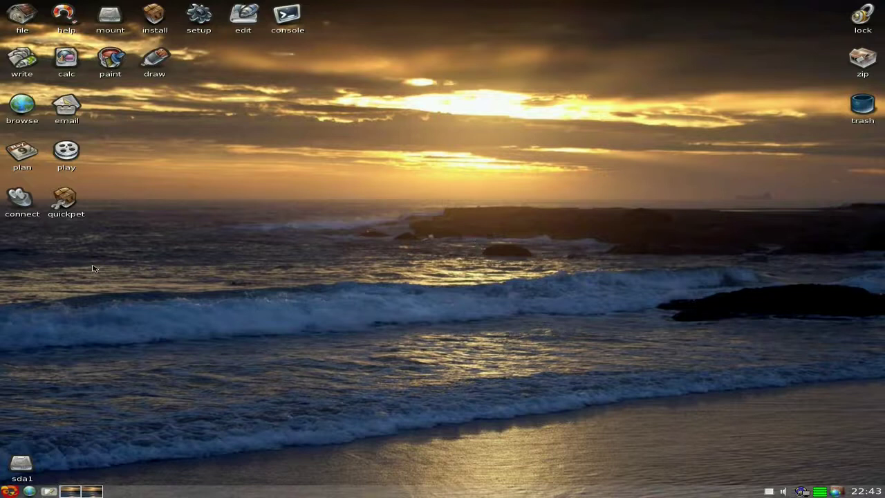
# Browse several start menu categories, then launch TOR-Browser from Internet.
pyautogui.click(9, 491)
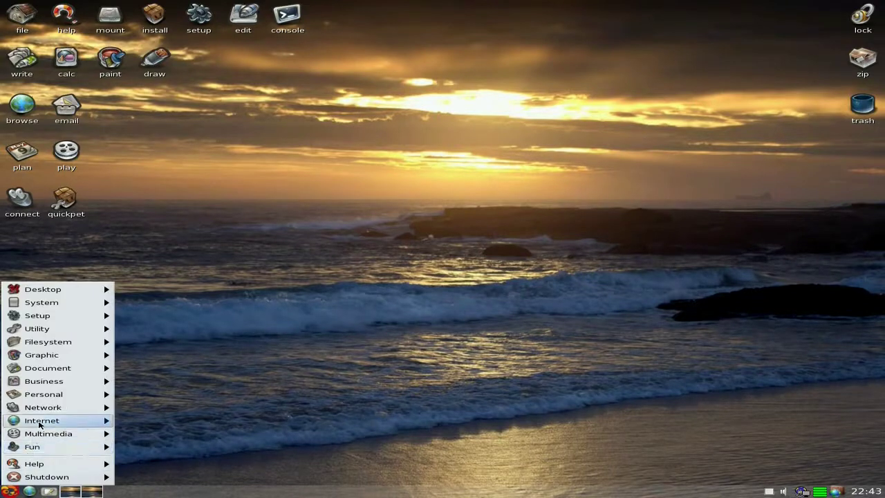
pyautogui.moveTo(56, 291)
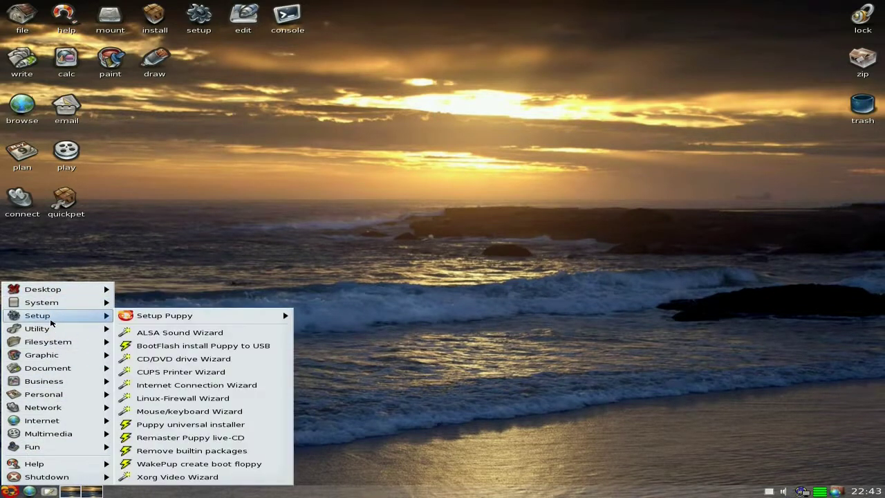
pyautogui.moveTo(50, 330)
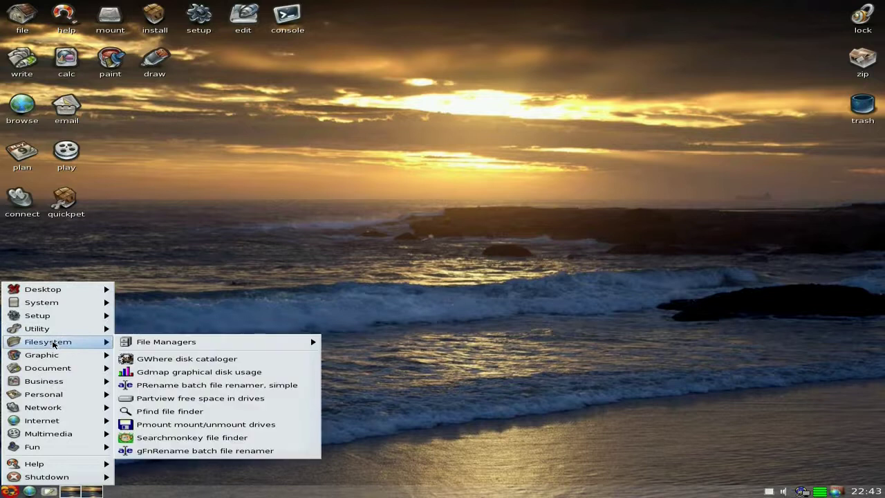
pyautogui.moveTo(55, 371)
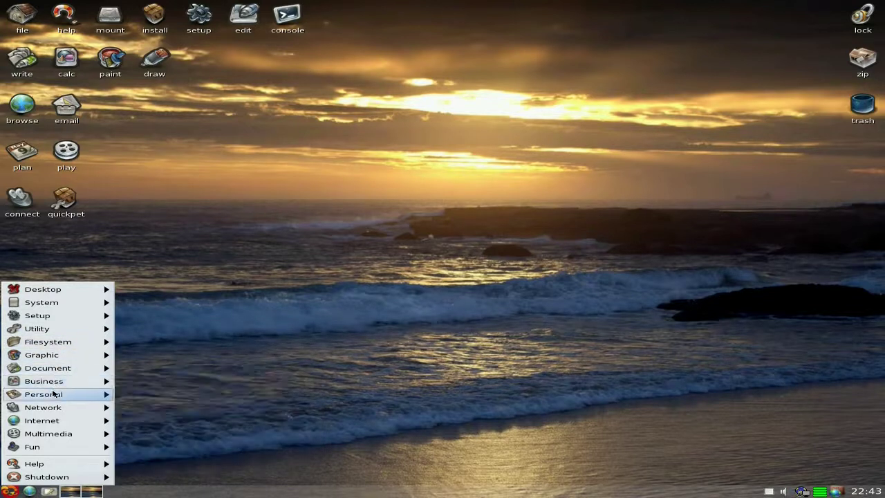
pyautogui.moveTo(53, 392)
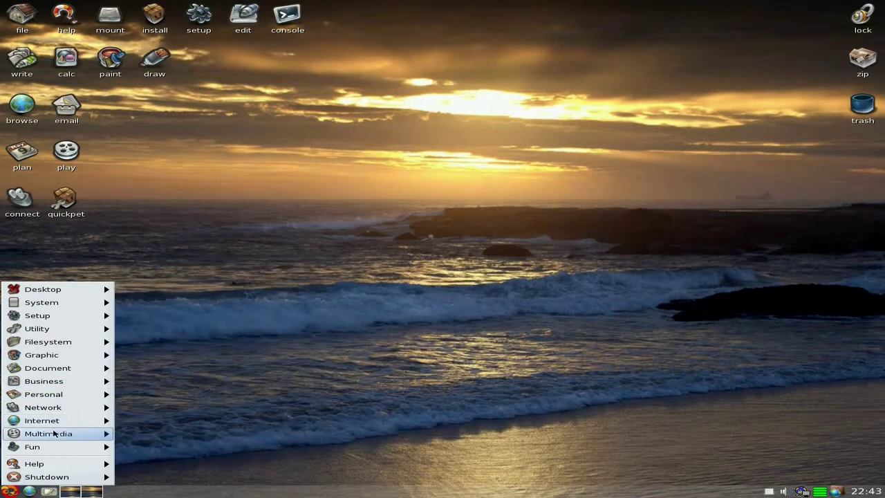
pyautogui.moveTo(55, 421)
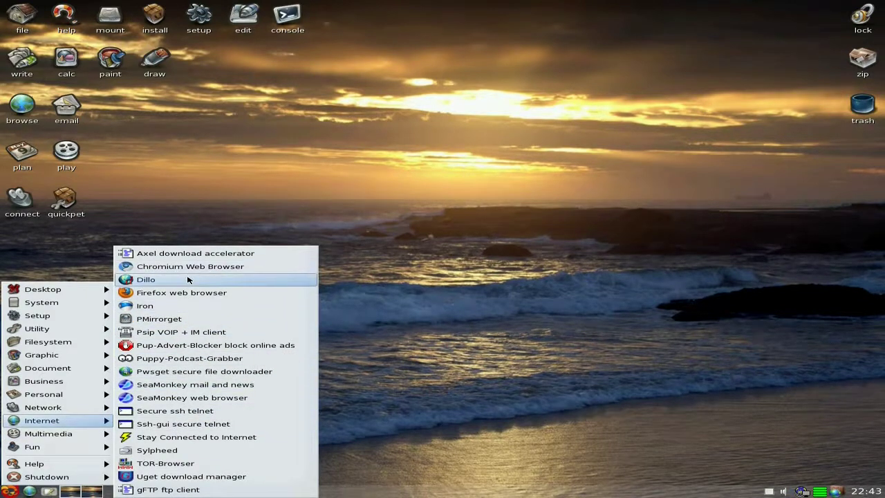
pyautogui.click(174, 466)
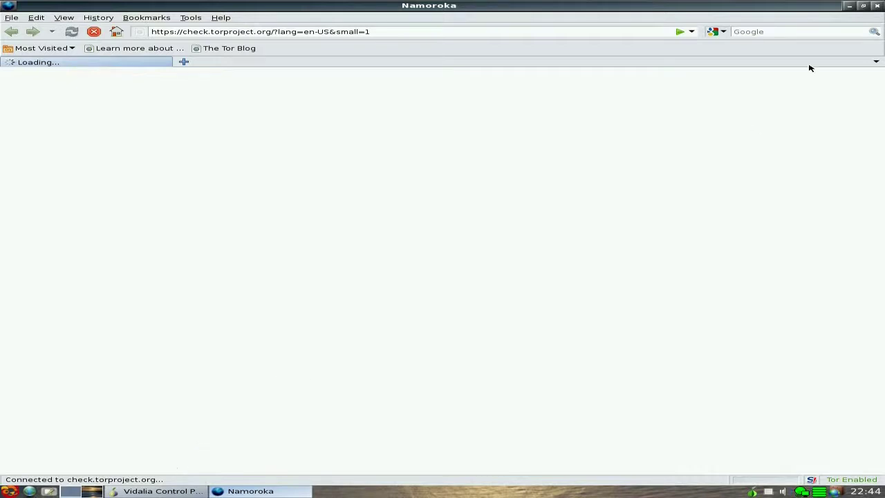
pyautogui.click(877, 6)
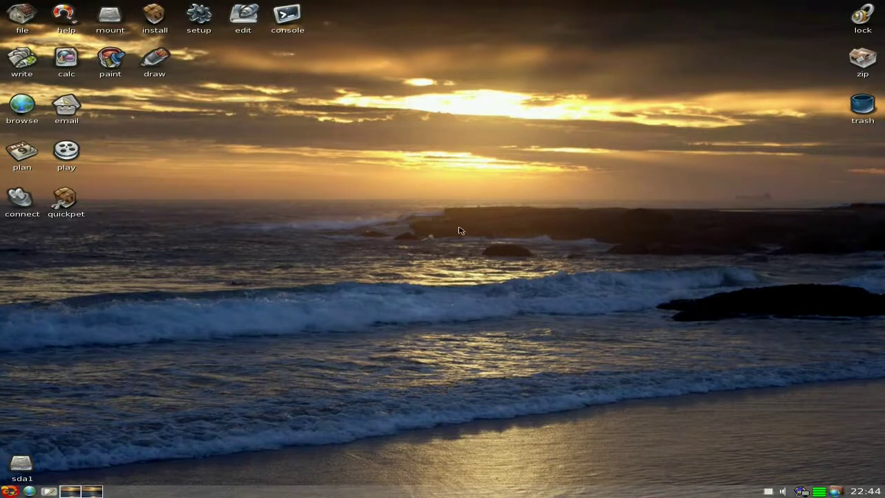
# Launch AbiWord, Gnumeric, mtPaint and InkscapeLite, moving the Inkscape window aside.
pyautogui.click(20, 62)
pyautogui.click(65, 61)
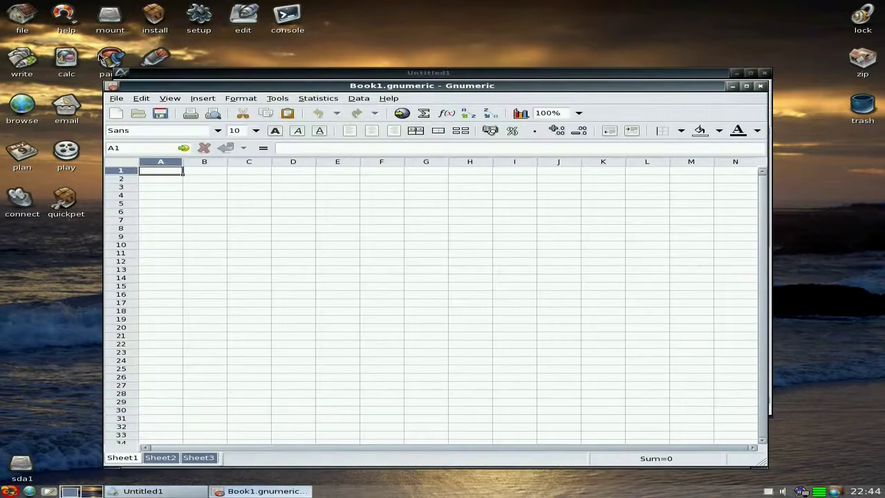
pyautogui.click(102, 58)
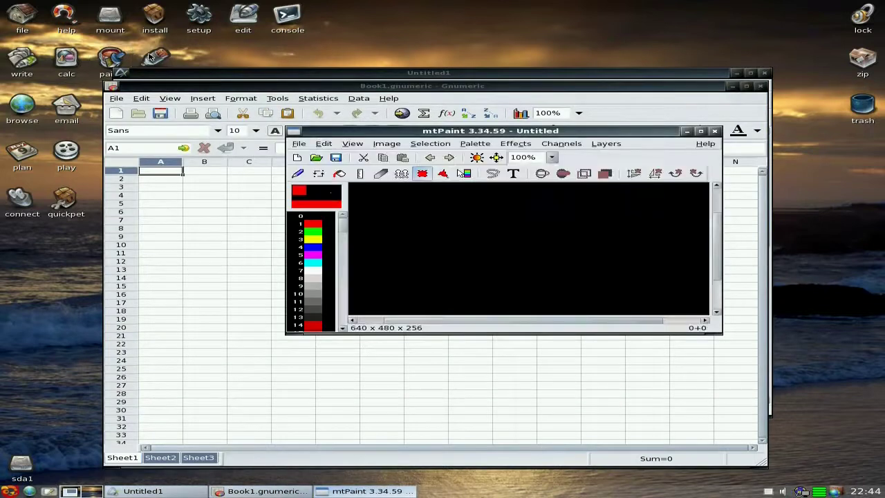
pyautogui.click(155, 58)
pyautogui.moveTo(158, 17); pyautogui.dragTo(324, 178)
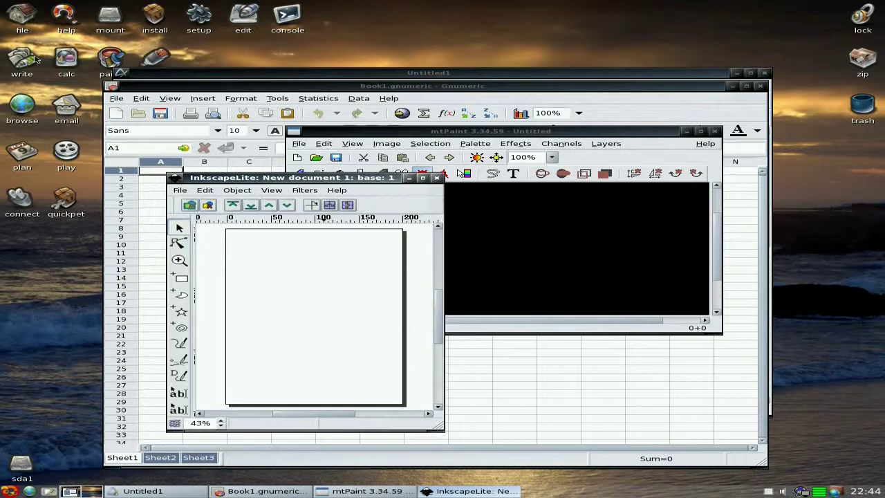
# Open the file manager, Install information, PupControl, a terminal, Osmo calendar and Quickpet.
pyautogui.click(22, 25)
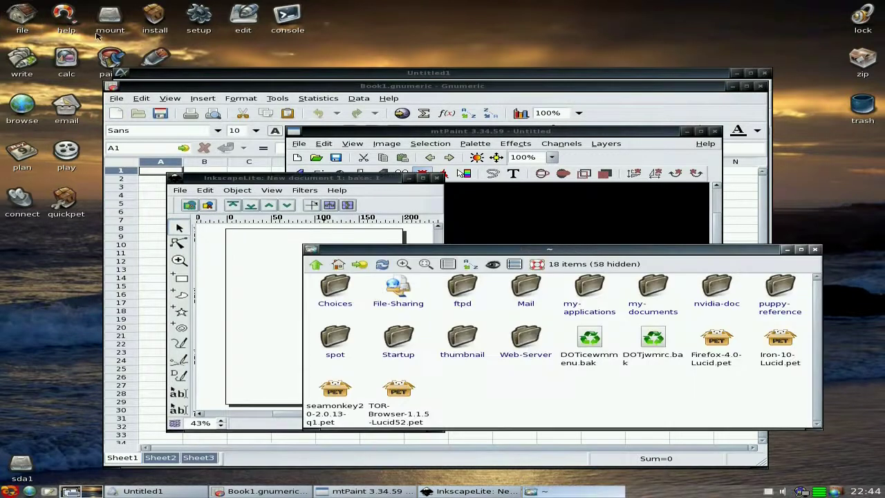
pyautogui.click(156, 23)
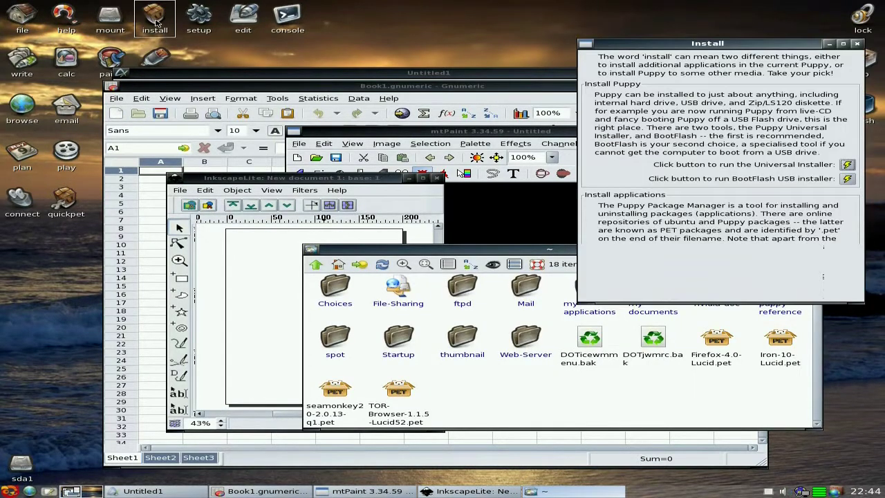
pyautogui.click(199, 21)
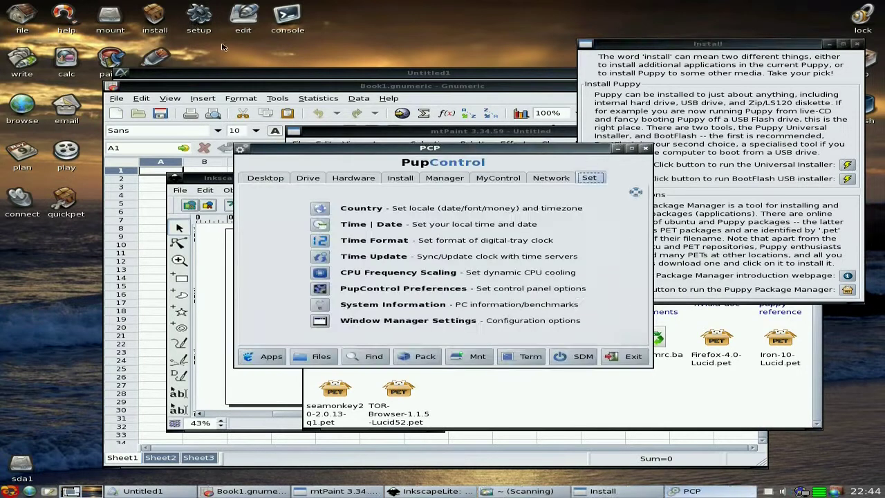
pyautogui.click(284, 25)
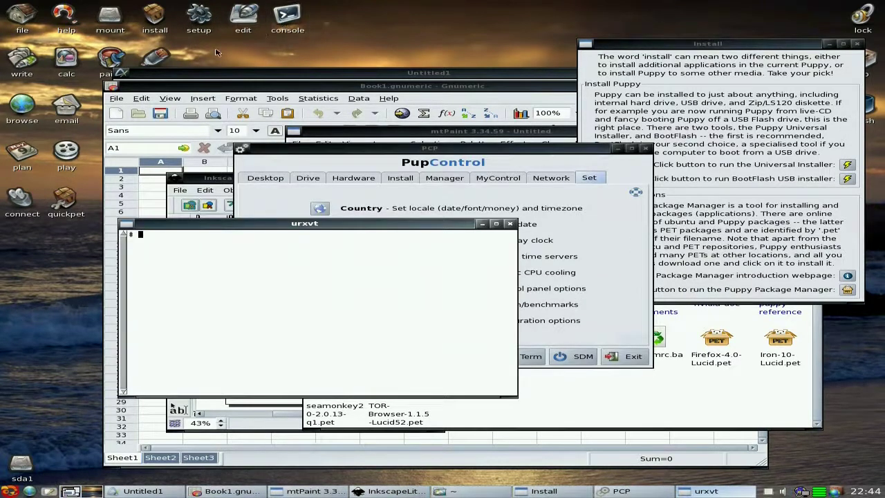
pyautogui.click(24, 153)
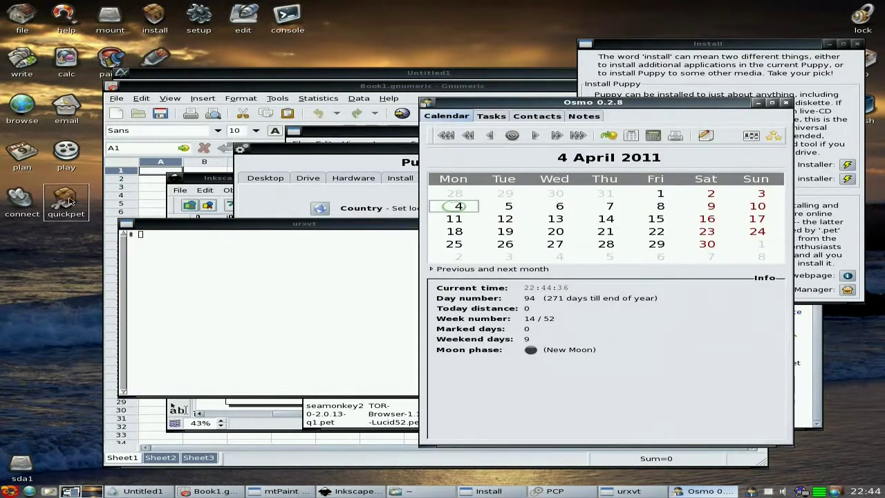
pyautogui.click(69, 201)
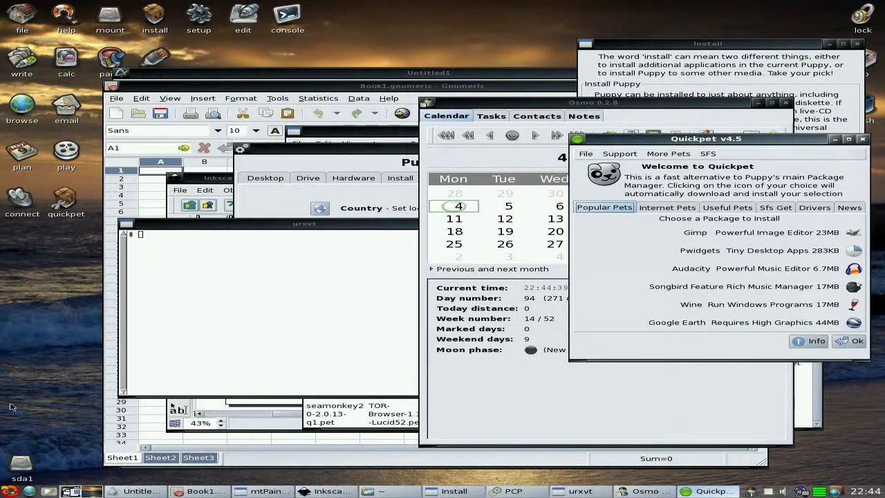
# Start VLC media player from Menu > Multimedia > MediaTools.
pyautogui.click(10, 491)
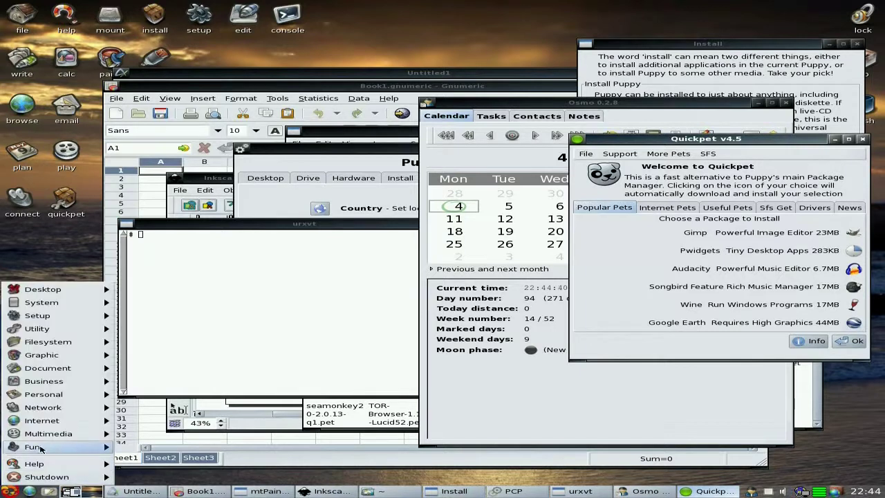
pyautogui.moveTo(56, 433)
pyautogui.moveTo(179, 436)
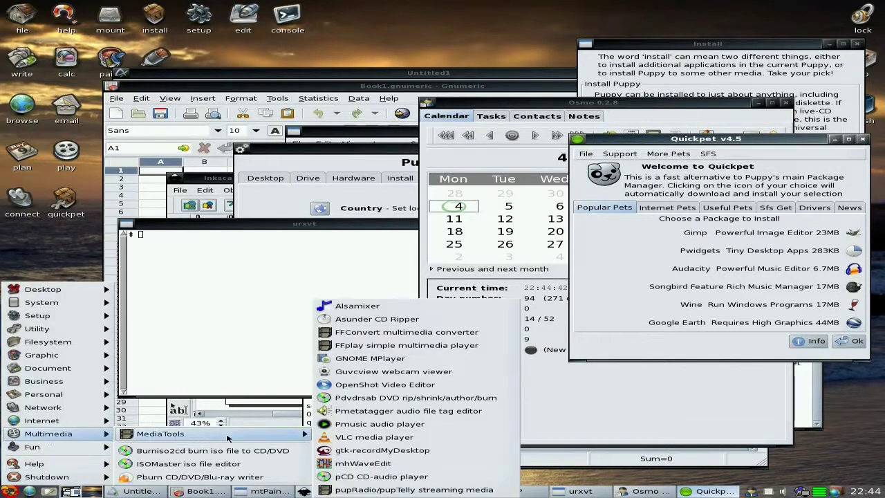
pyautogui.click(363, 436)
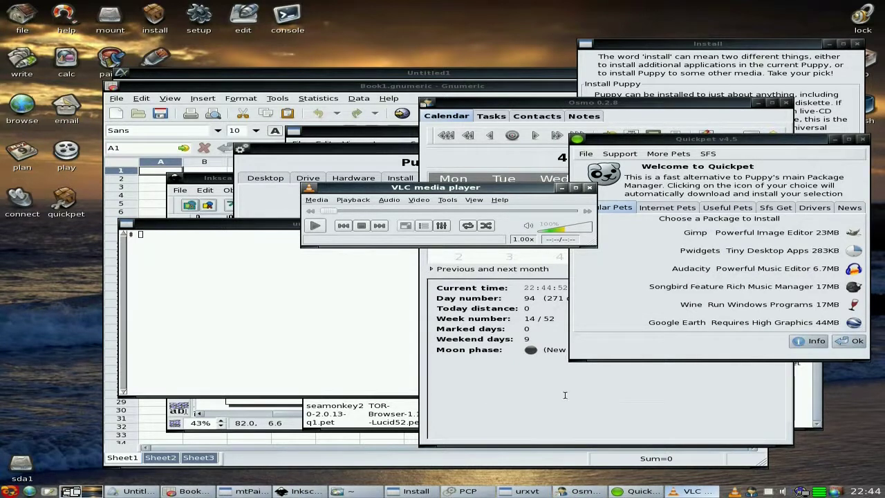
# Close VLC, Quickpet, Osmo, the Install information window and PupControl.
pyautogui.click(589, 188)
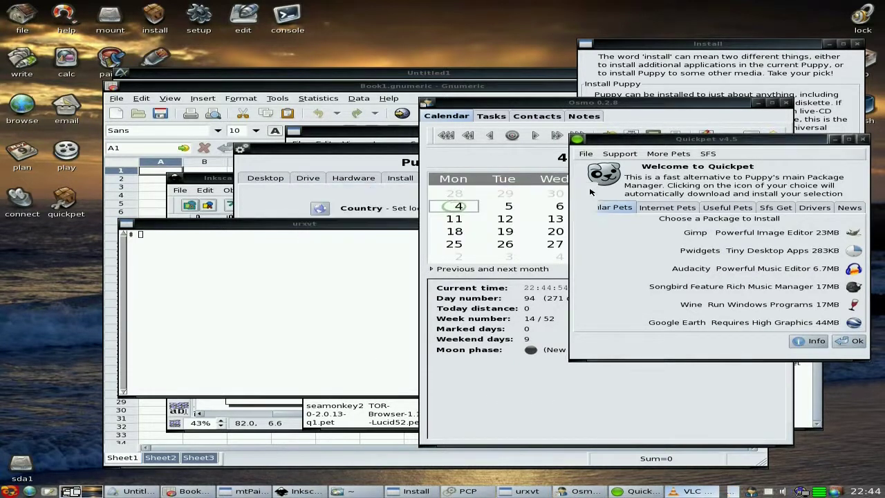
pyautogui.click(862, 139)
pyautogui.click(785, 104)
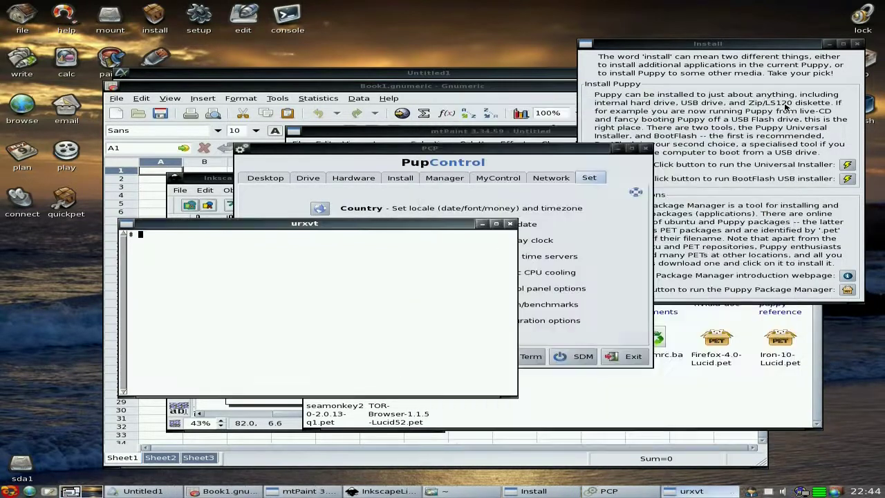
pyautogui.click(856, 44)
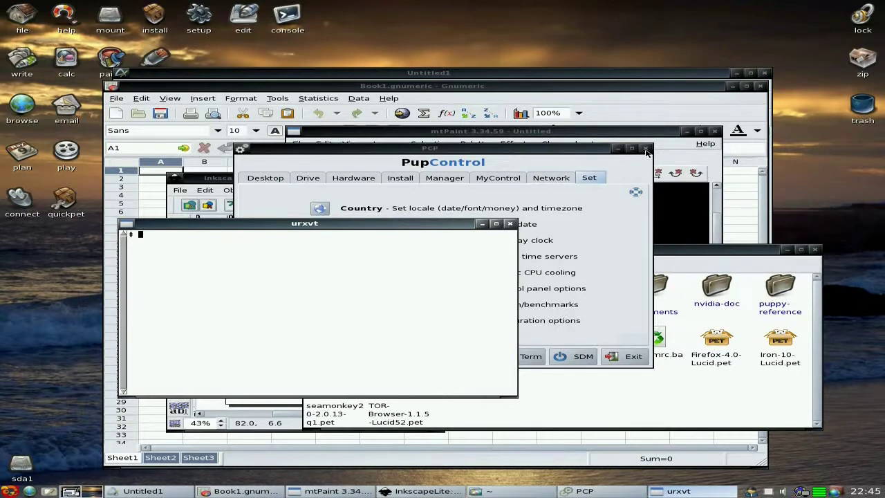
pyautogui.click(646, 148)
# Close mtPaint, the terminal, Inkscape, the file manager, Gnumeric and AbiWord.
pyautogui.click(717, 133)
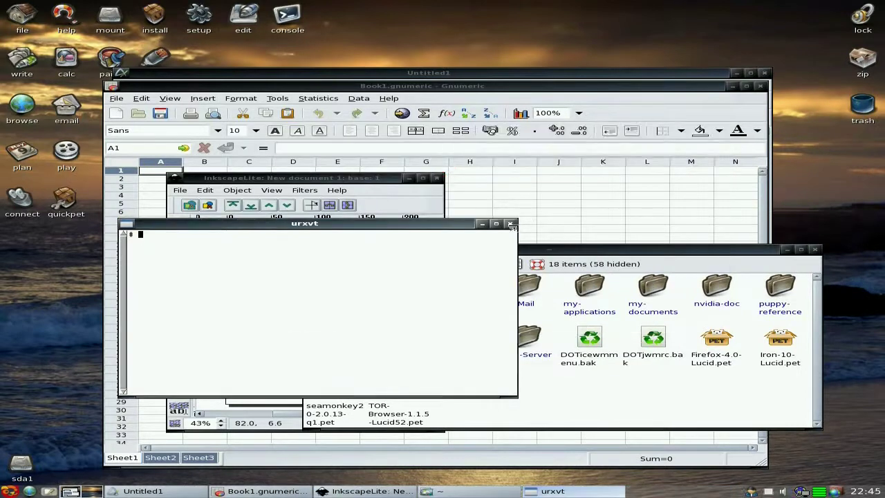
pyautogui.click(511, 224)
pyautogui.click(436, 179)
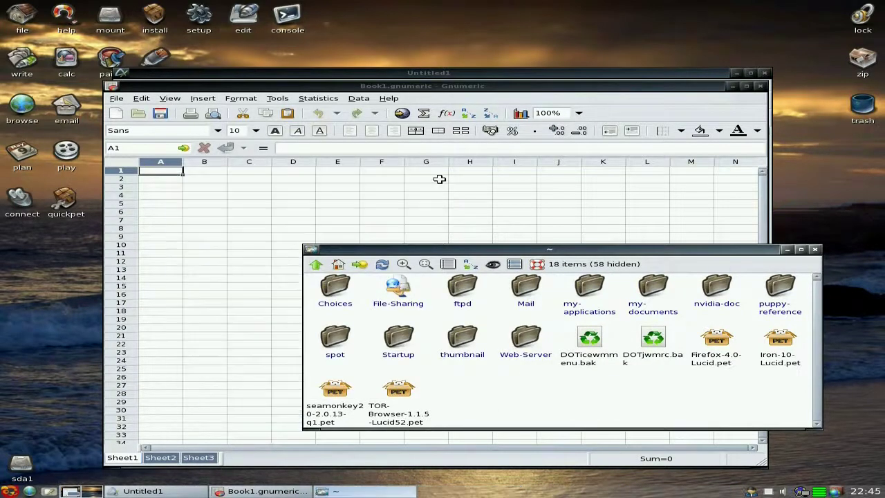
pyautogui.click(816, 250)
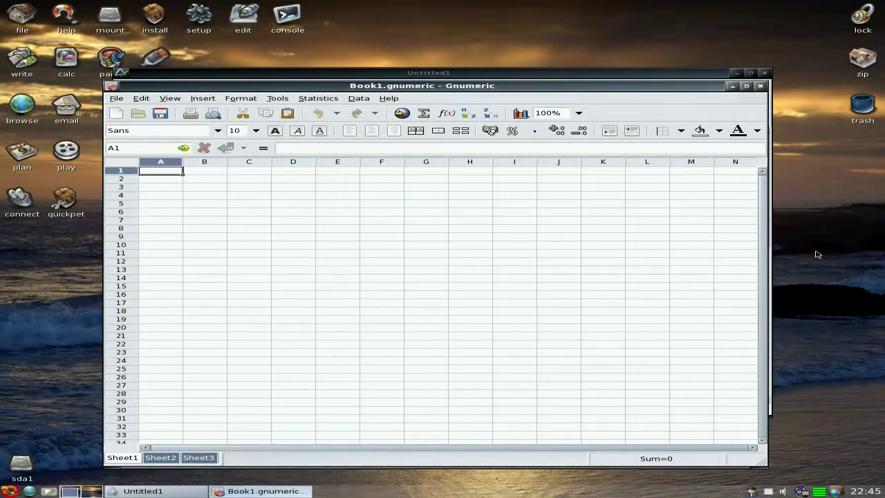
pyautogui.click(760, 88)
pyautogui.click(764, 73)
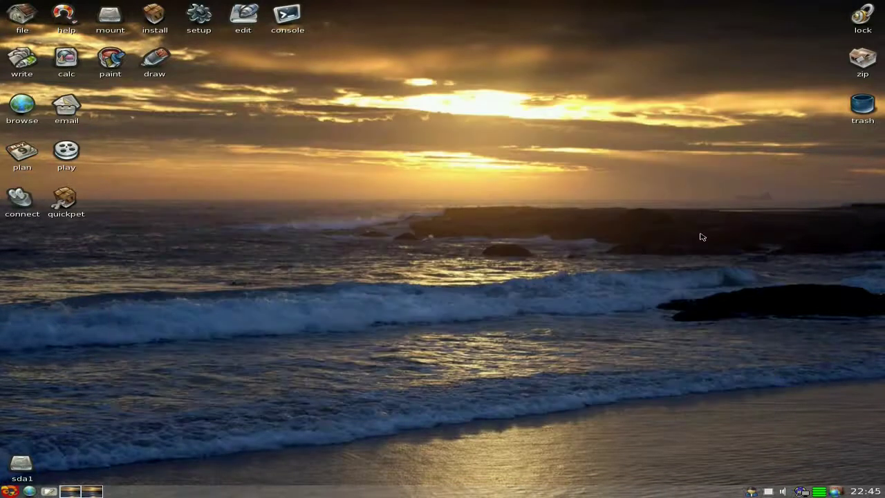
# Quit the tray application, launch Firefox and search Google for 'youtube'.
pyautogui.rightClick(752, 490)
pyautogui.click(756, 487)
pyautogui.click(27, 113)
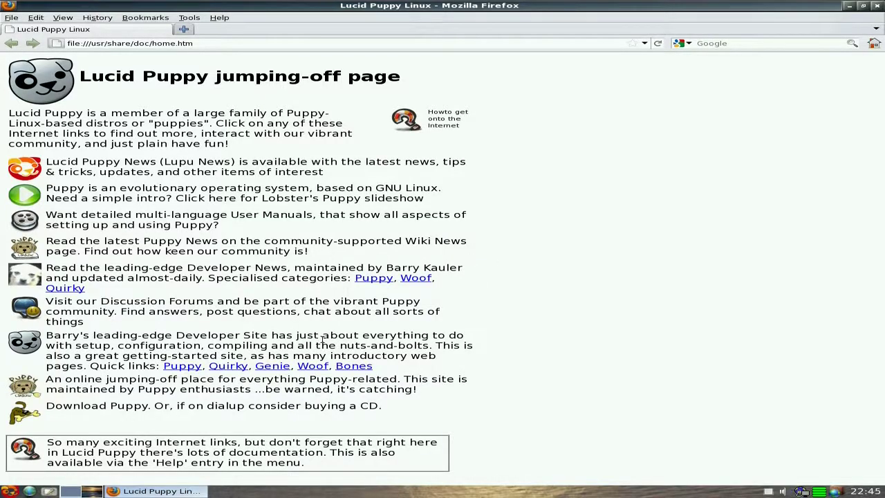
pyautogui.click(717, 43)
pyautogui.write('you')
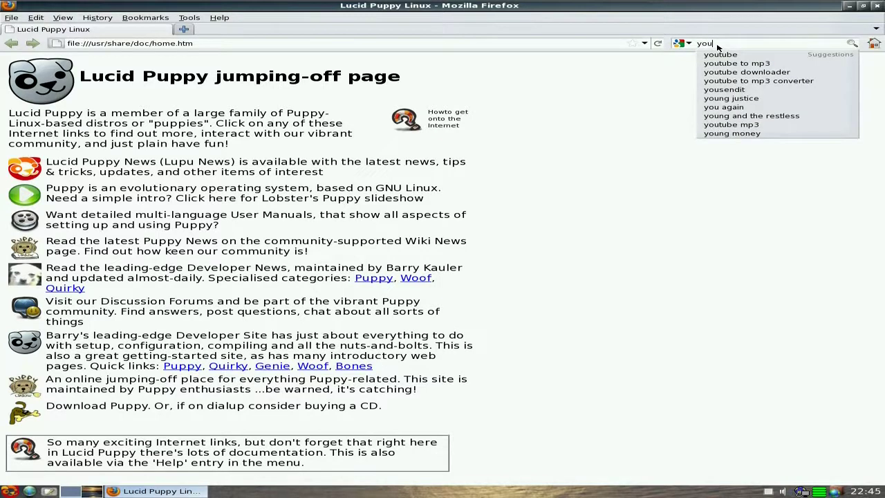
pyautogui.write('tube')
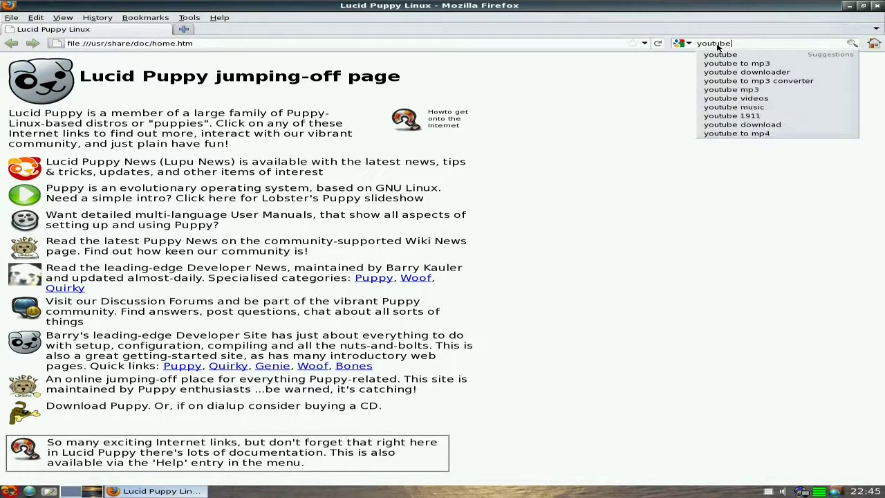
pyautogui.press('Return')
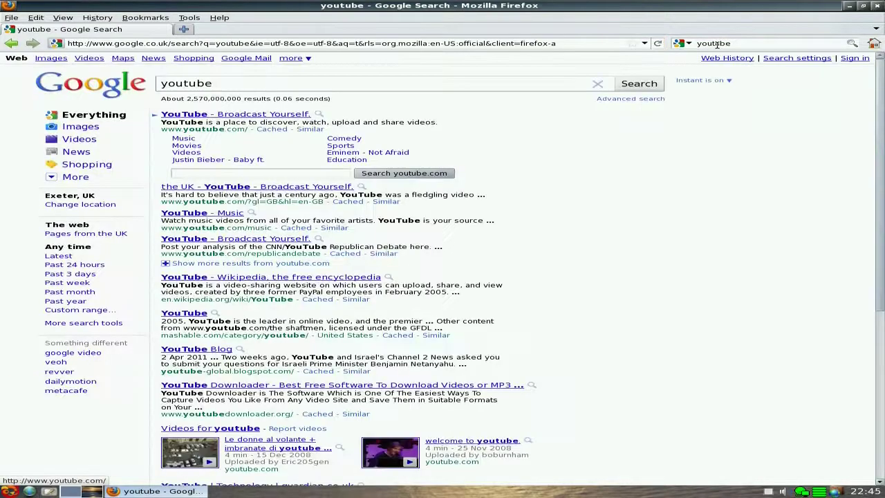
# Open YouTube, accept the United Kingdom location filter, and search for 'sneakylinux'.
pyautogui.click(242, 114)
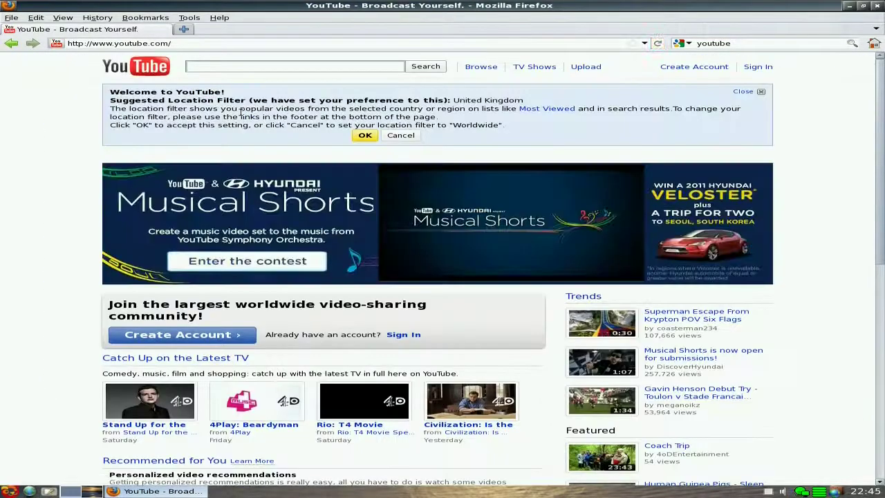
pyautogui.click(368, 136)
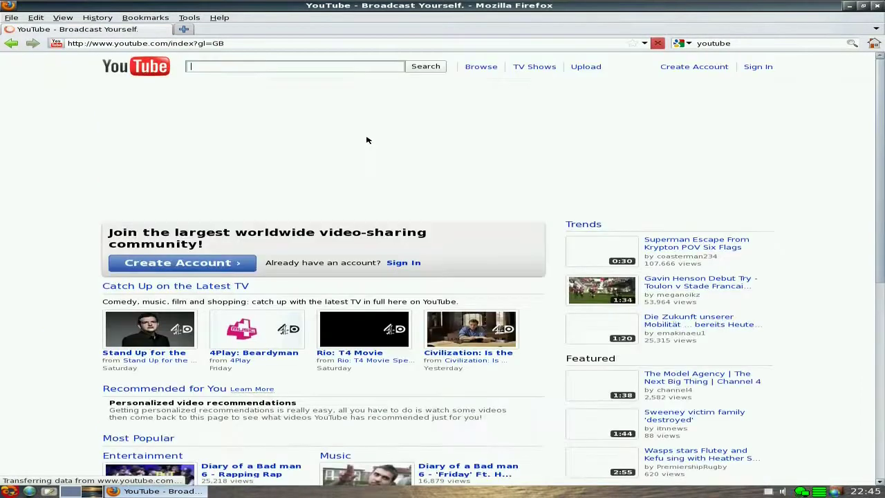
pyautogui.click(226, 65)
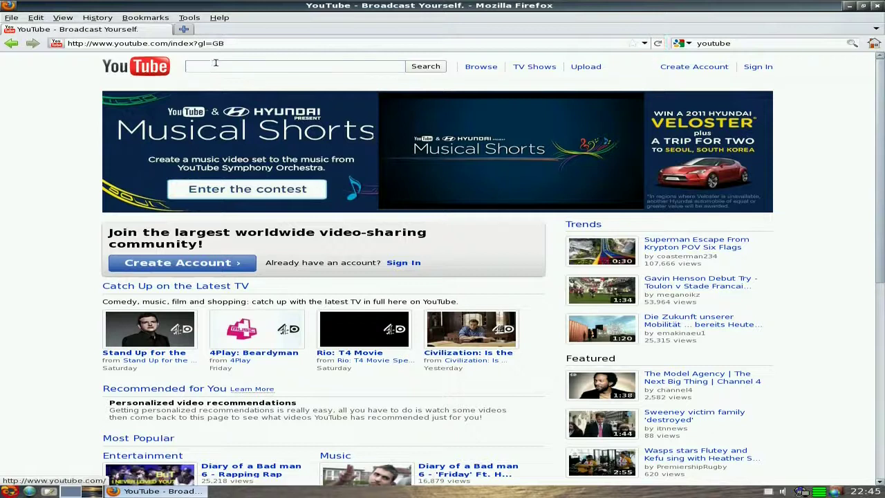
pyautogui.write('sn')
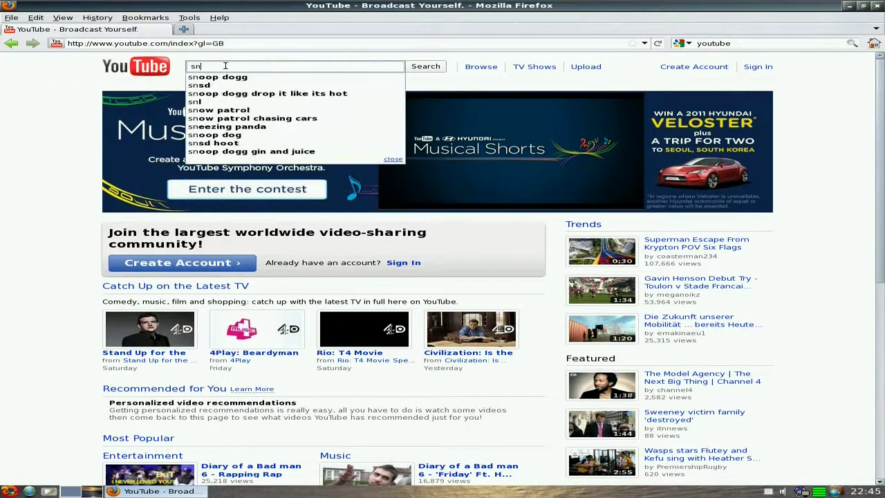
pyautogui.write('eakylinux')
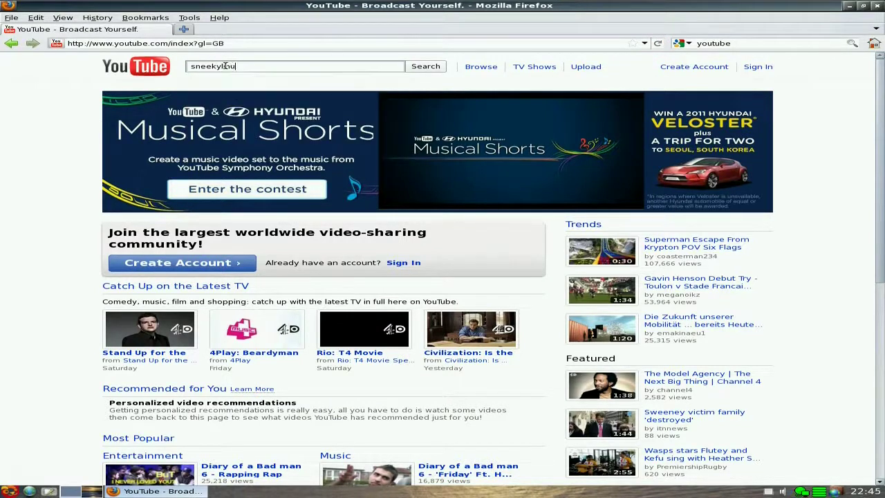
pyautogui.press('Return')
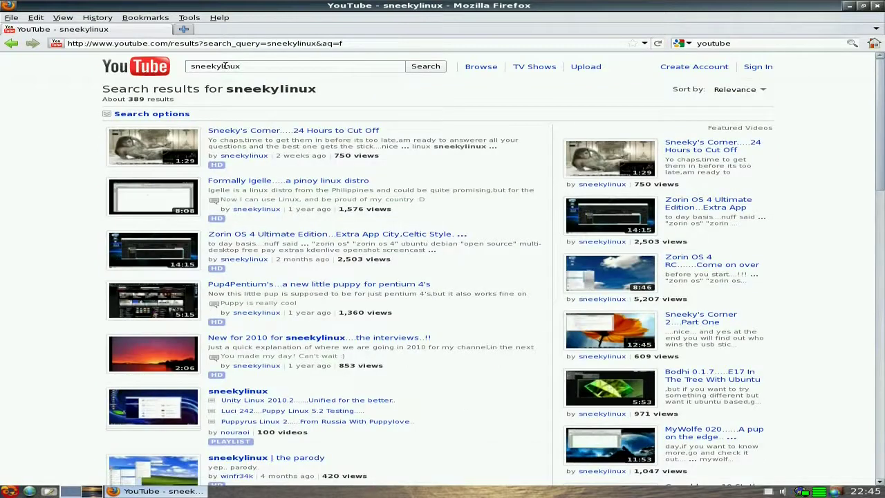
# Browse the sneekylinux YouTube channel page, then close Firefox to reveal the desktop.
pyautogui.click(252, 158)
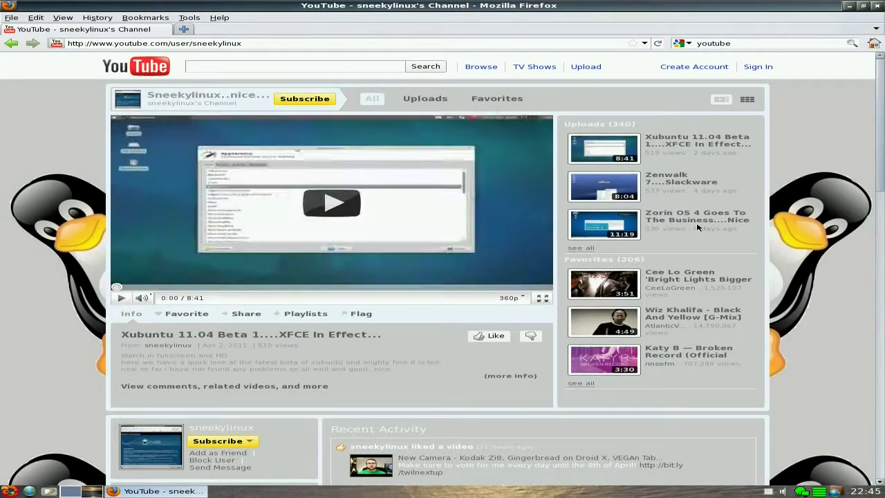
pyautogui.scroll(-1, 835, 200)
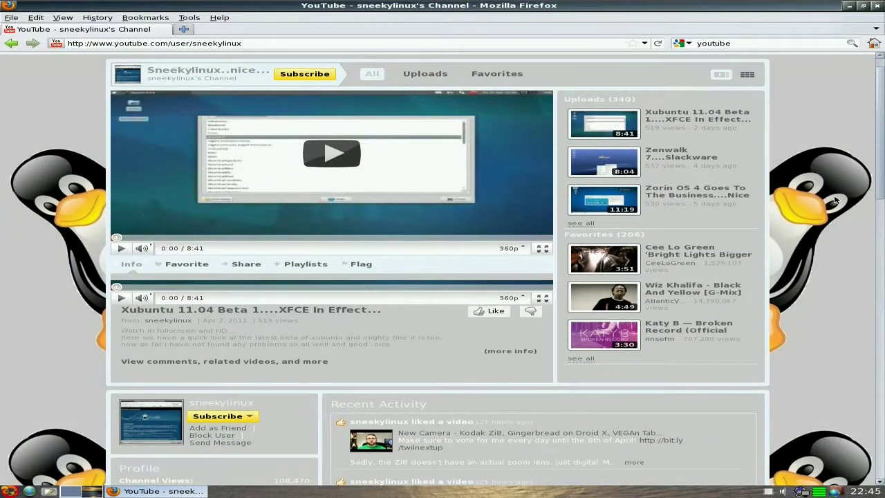
pyautogui.scroll(-10, 835, 200)
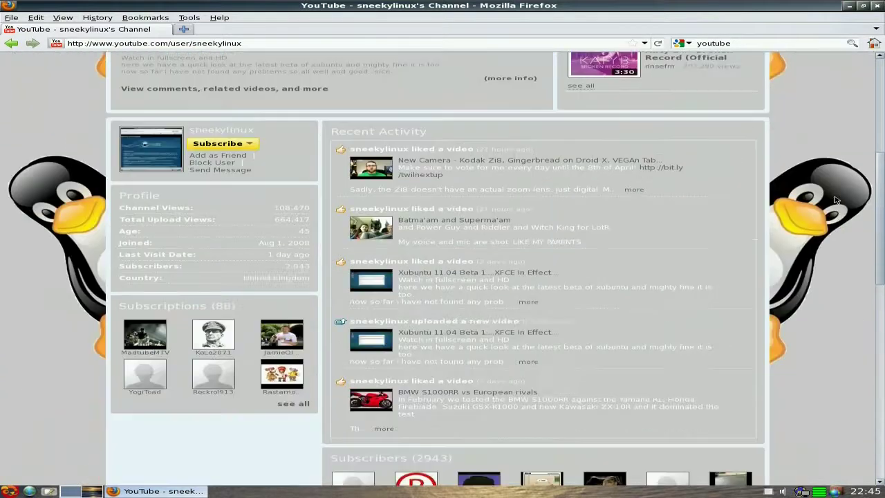
pyautogui.scroll(-7, 835, 199)
pyautogui.scroll(4, 835, 200)
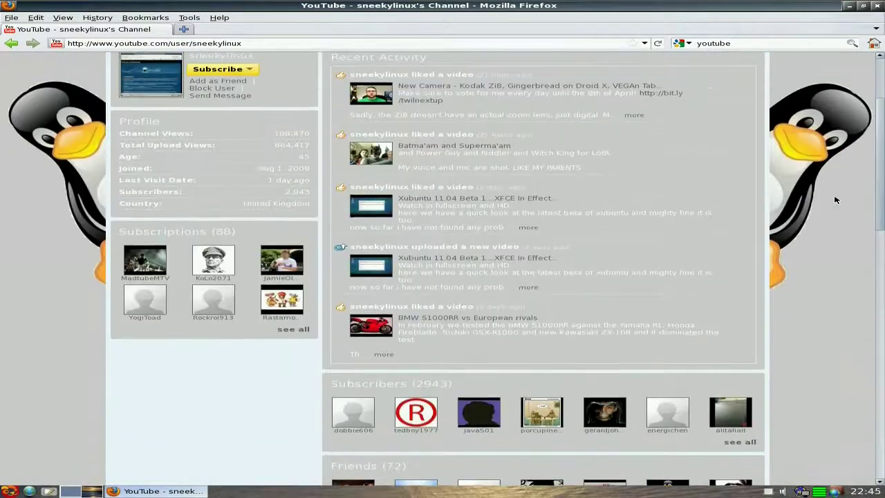
pyautogui.scroll(13, 835, 200)
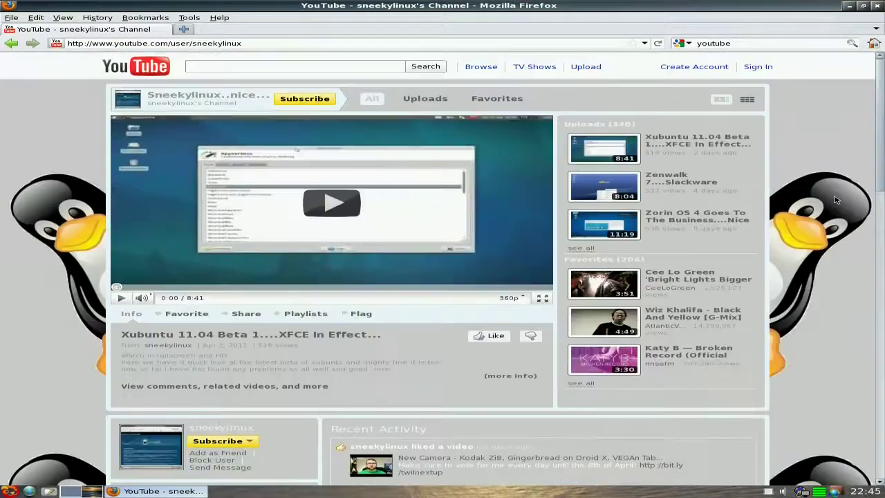
pyautogui.click(878, 6)
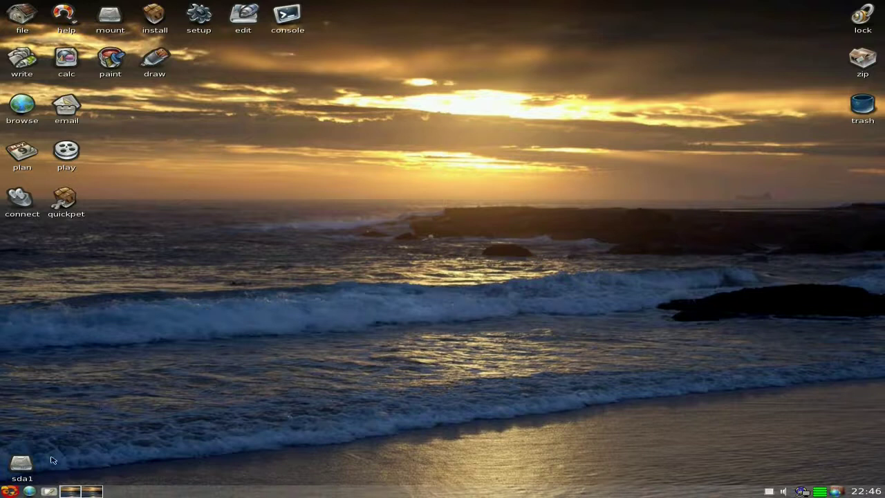
# Launch Htop from the desktop menu under System > System Status and Config.
pyautogui.click(9, 491)
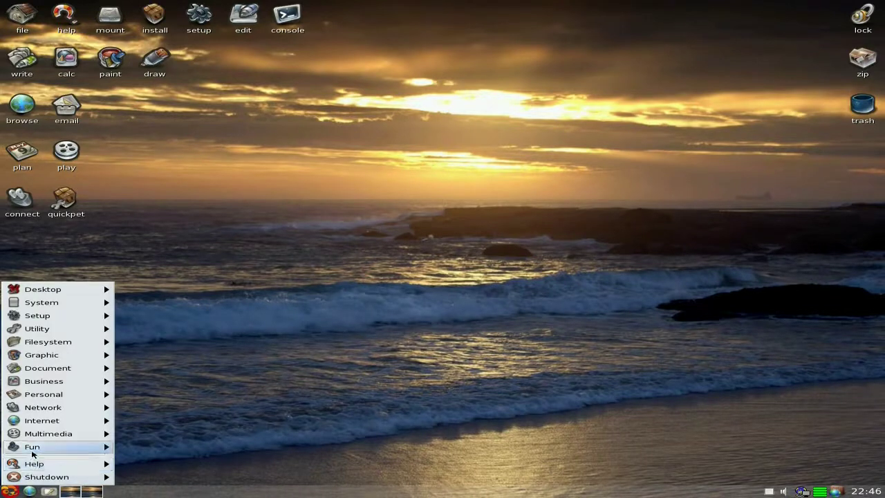
pyautogui.moveTo(40, 434)
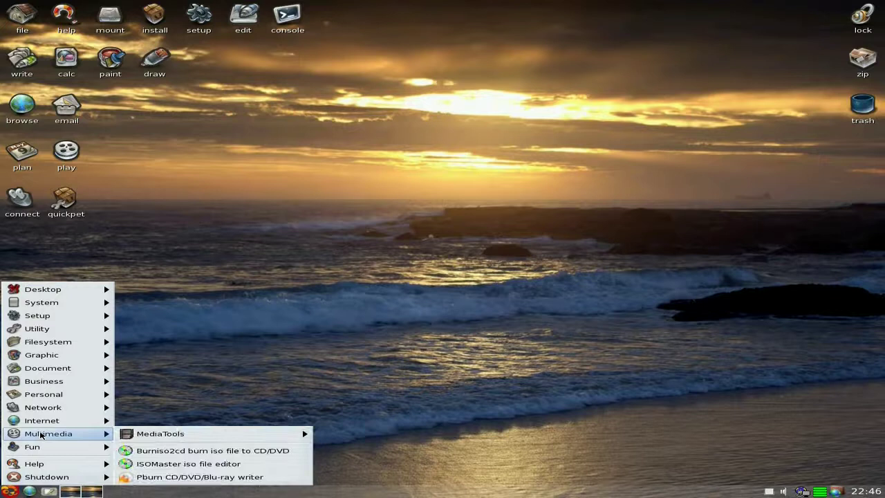
pyautogui.click(332, 310)
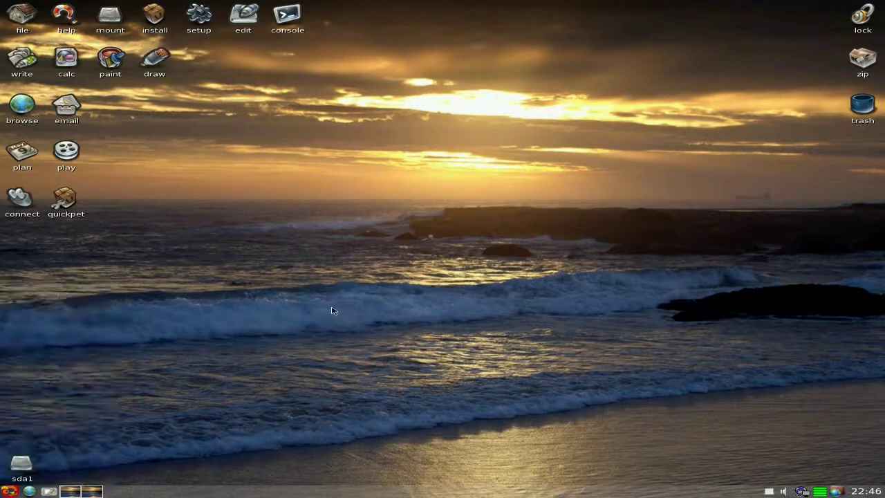
pyautogui.rightClick(364, 138)
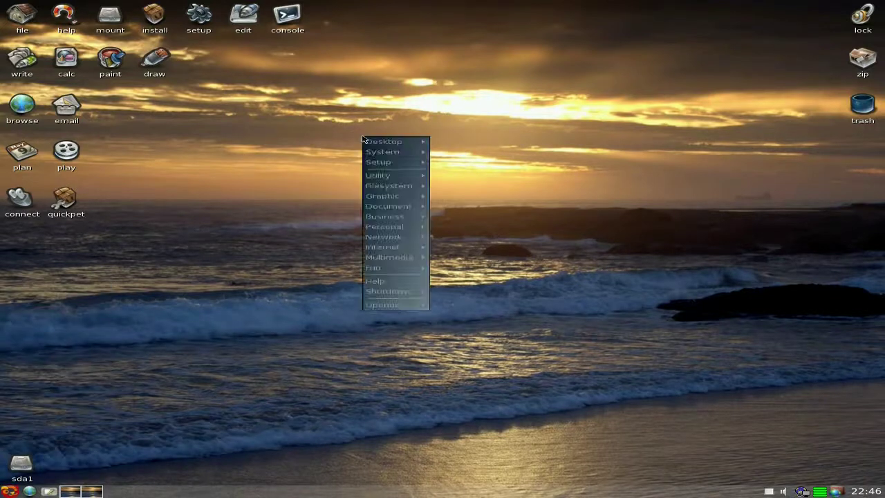
pyautogui.moveTo(368, 154)
pyautogui.moveTo(461, 153)
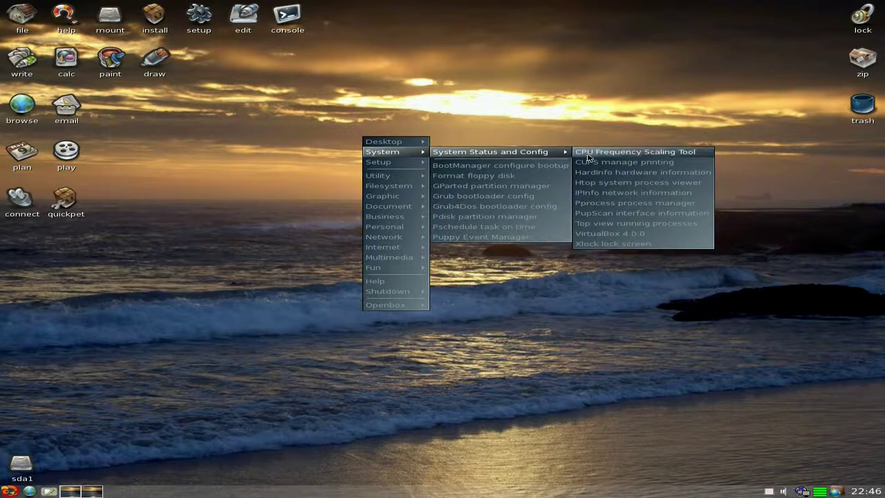
pyautogui.click(607, 182)
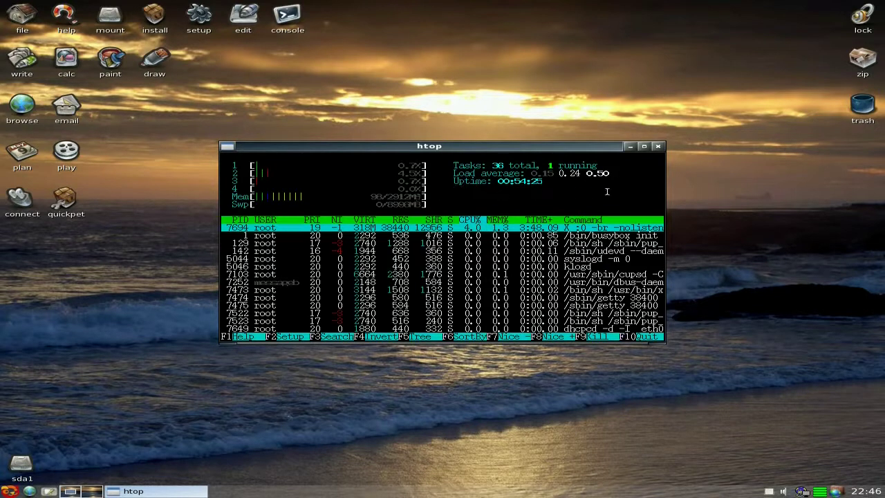
# Close the Htop window, leaving an empty Puppy Linux desktop.
pyautogui.click(658, 147)
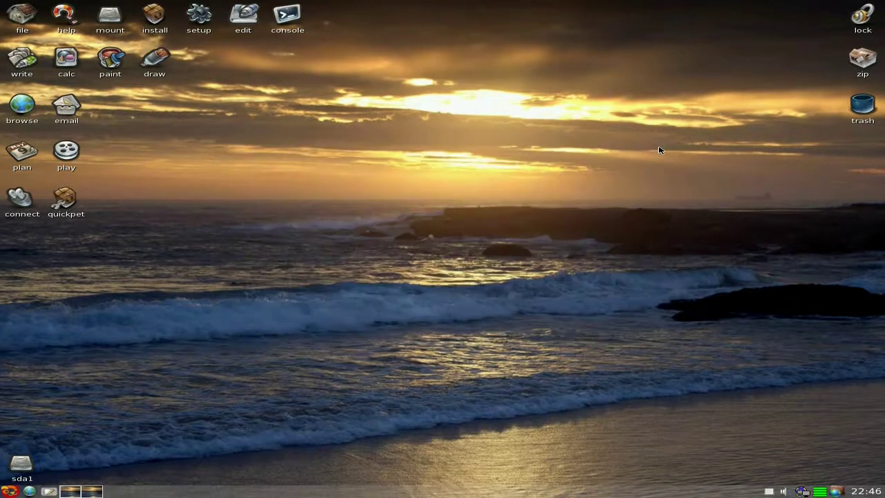